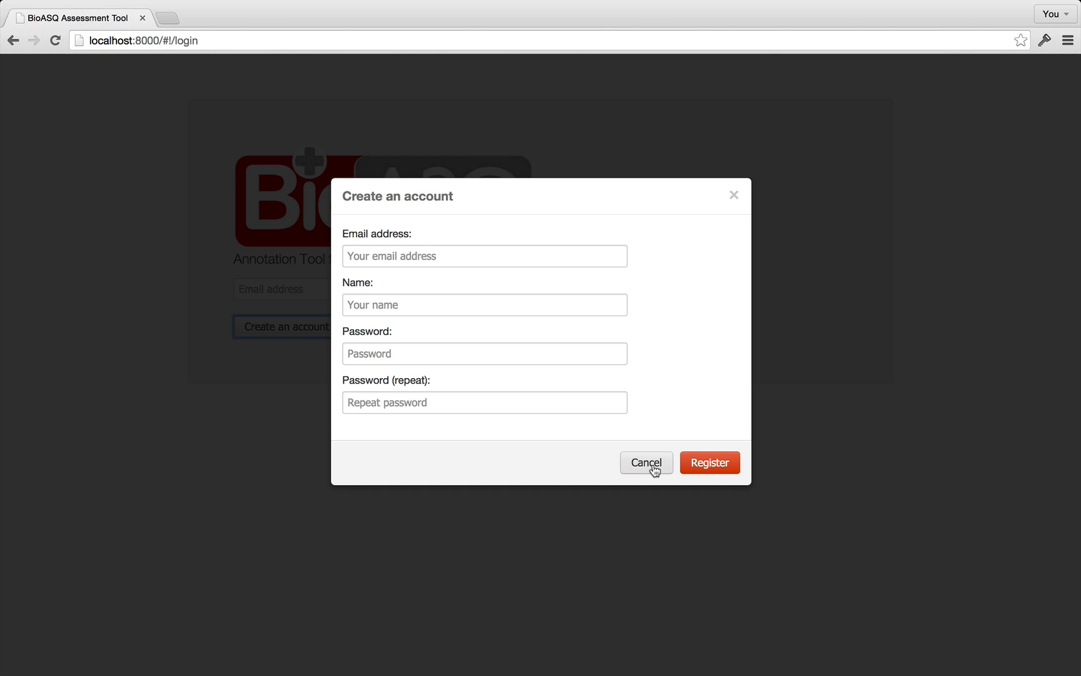
Close the registration form and enter the test account's e-mail and password to log in.
click(654, 470)
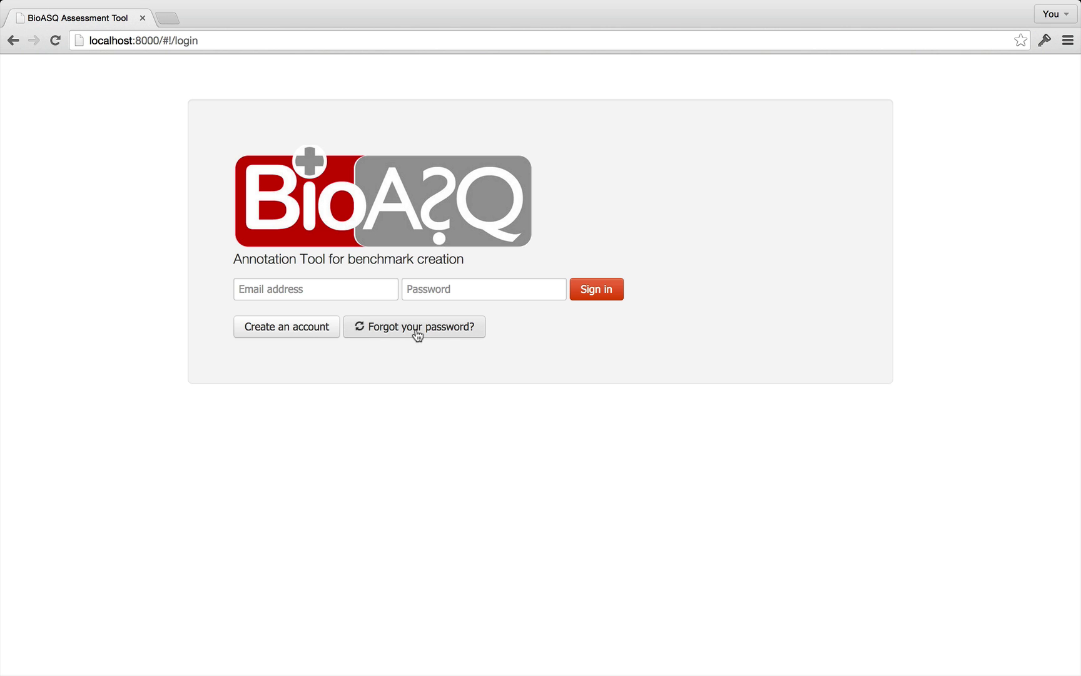
click(326, 287)
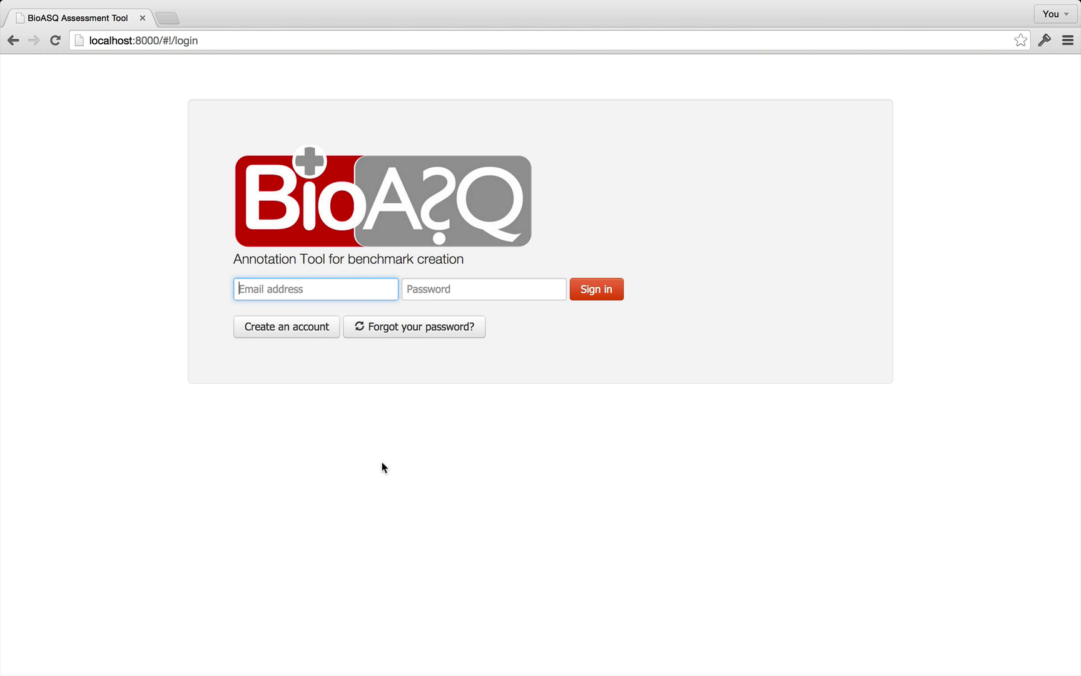
key(Tab)
text(bioasq1)
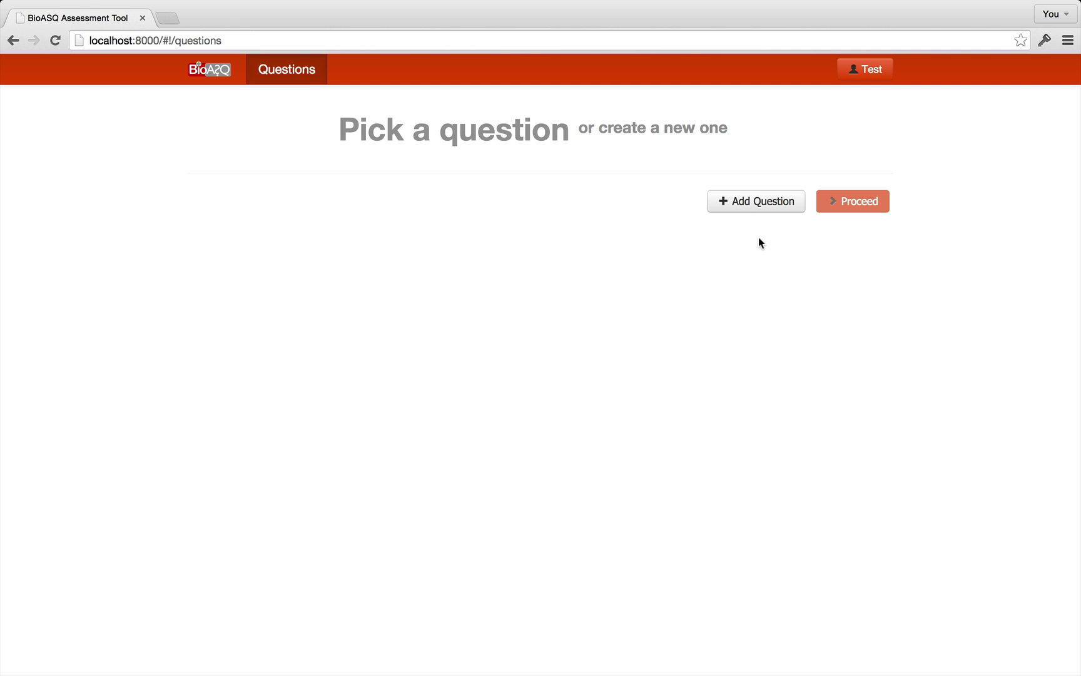
Add the List question 'What are the interaction partners for the protein GATA1?' and save it.
click(762, 203)
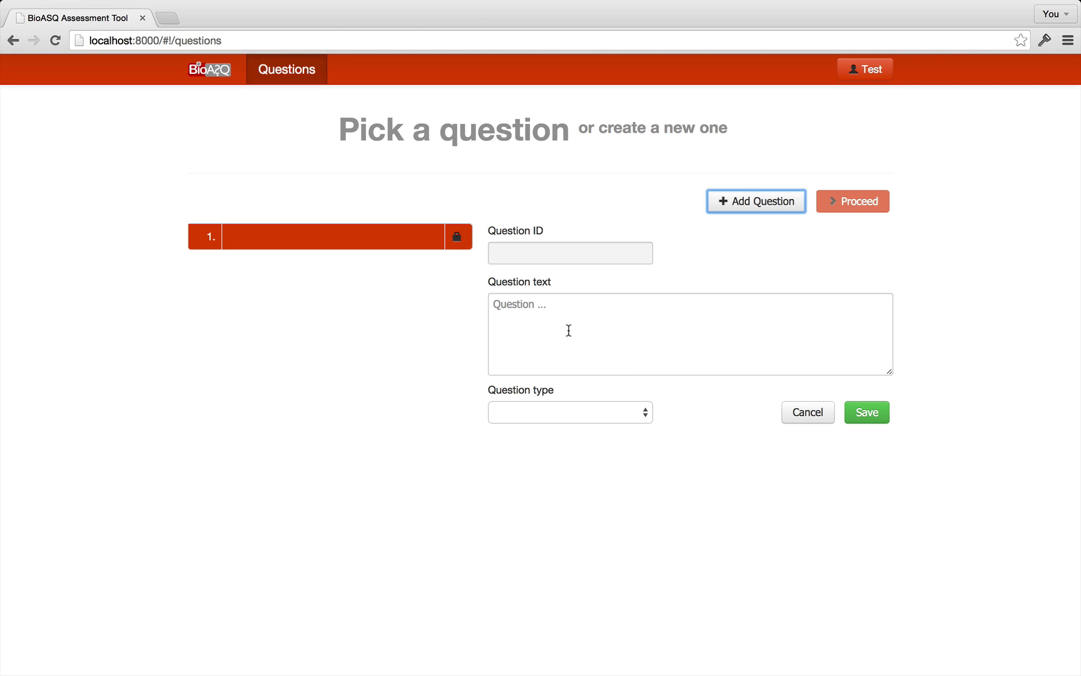
click(569, 331)
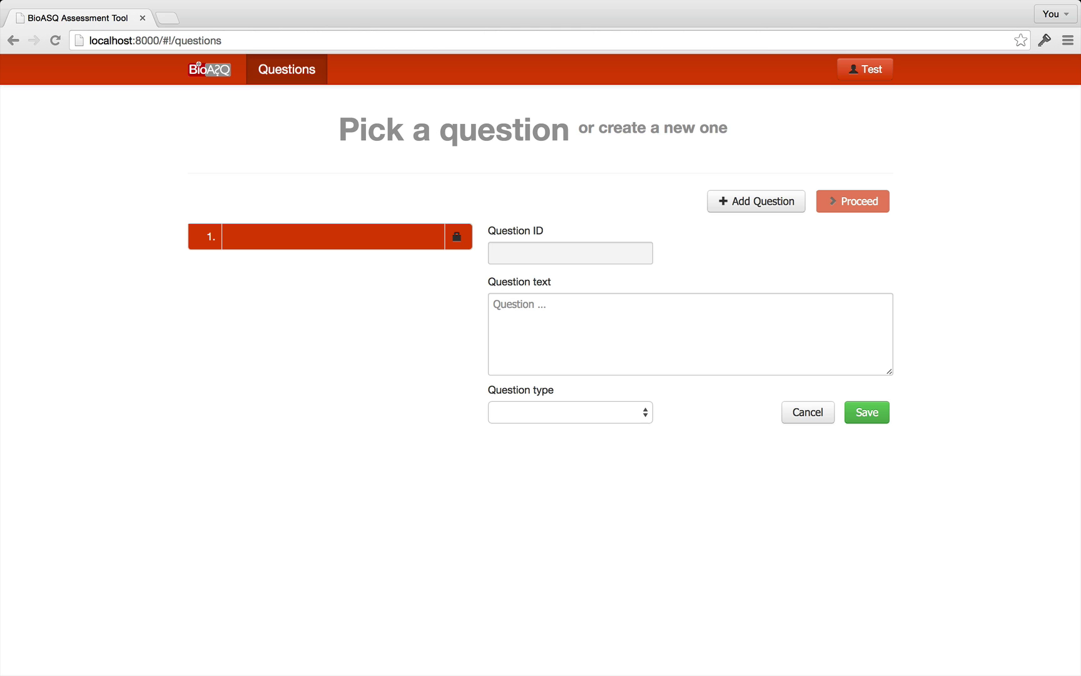
click(572, 332)
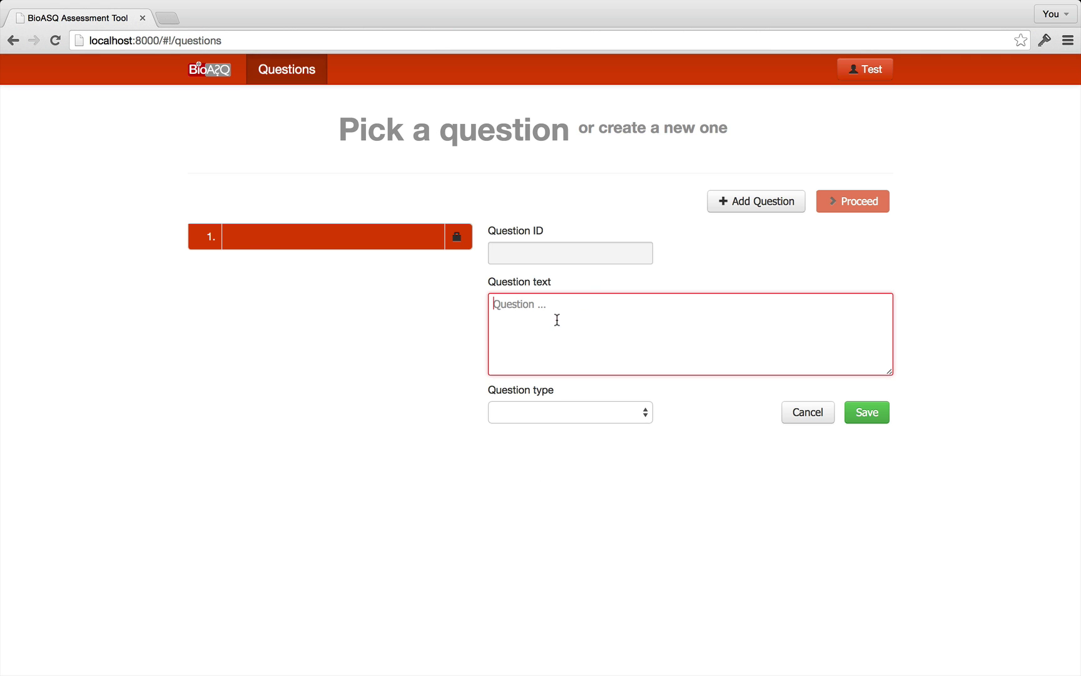
text(What are the interaction partners for the protein GATA1?)
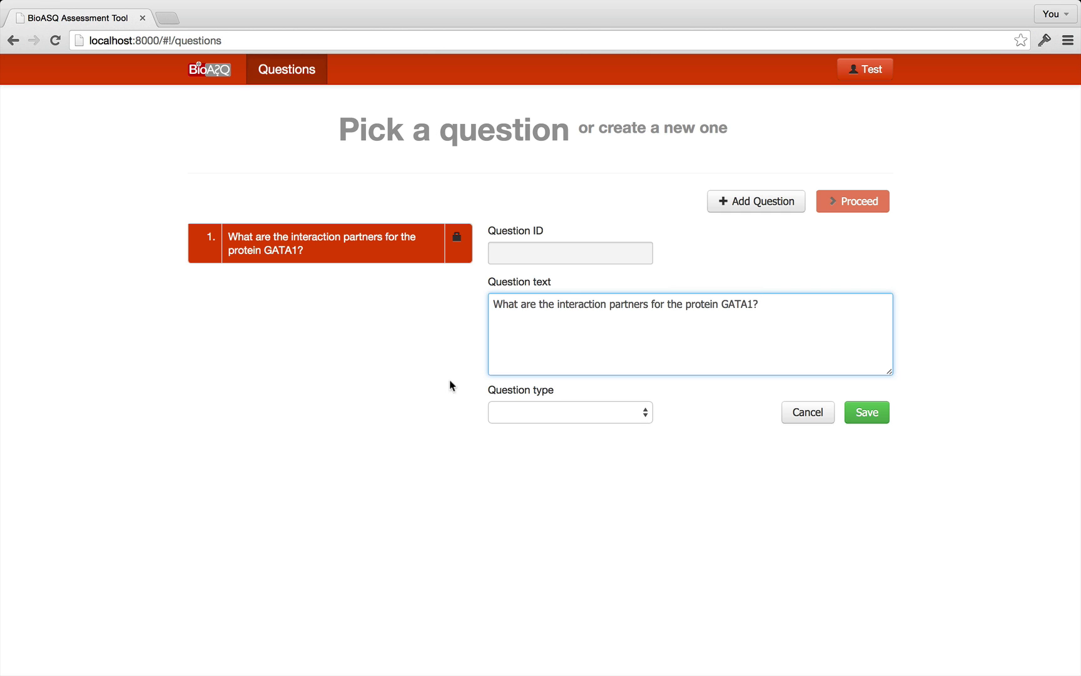
click(556, 411)
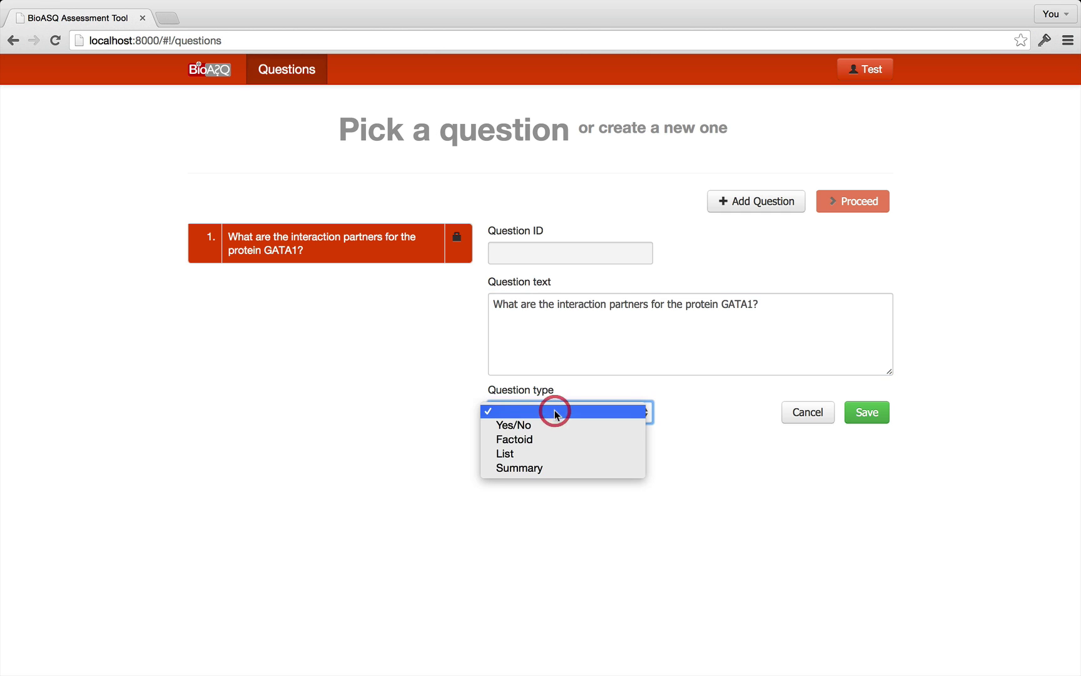
click(524, 455)
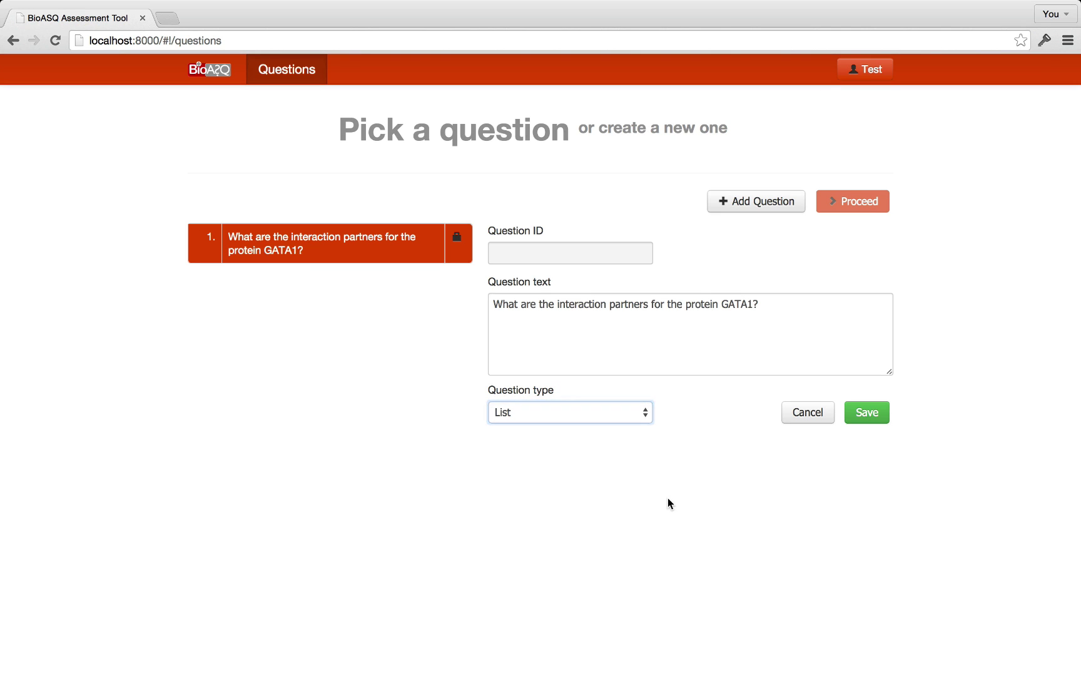
click(869, 413)
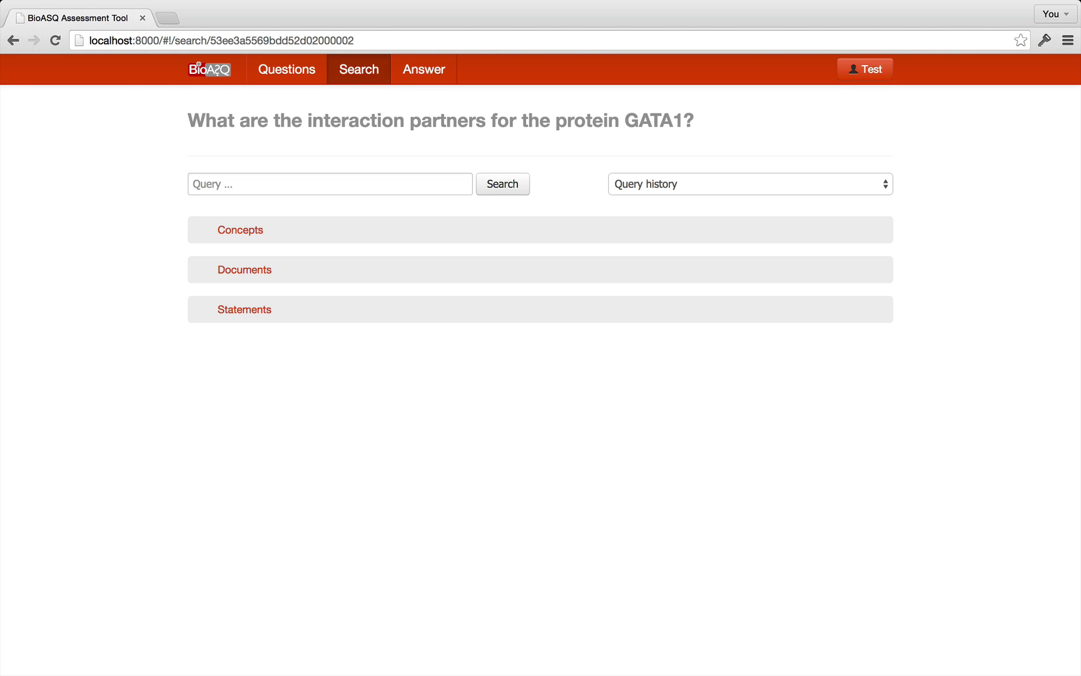
Search for 'GATA1 AND partners' and expand the 207 matched concepts.
click(268, 187)
text(GATA1 AND partners)
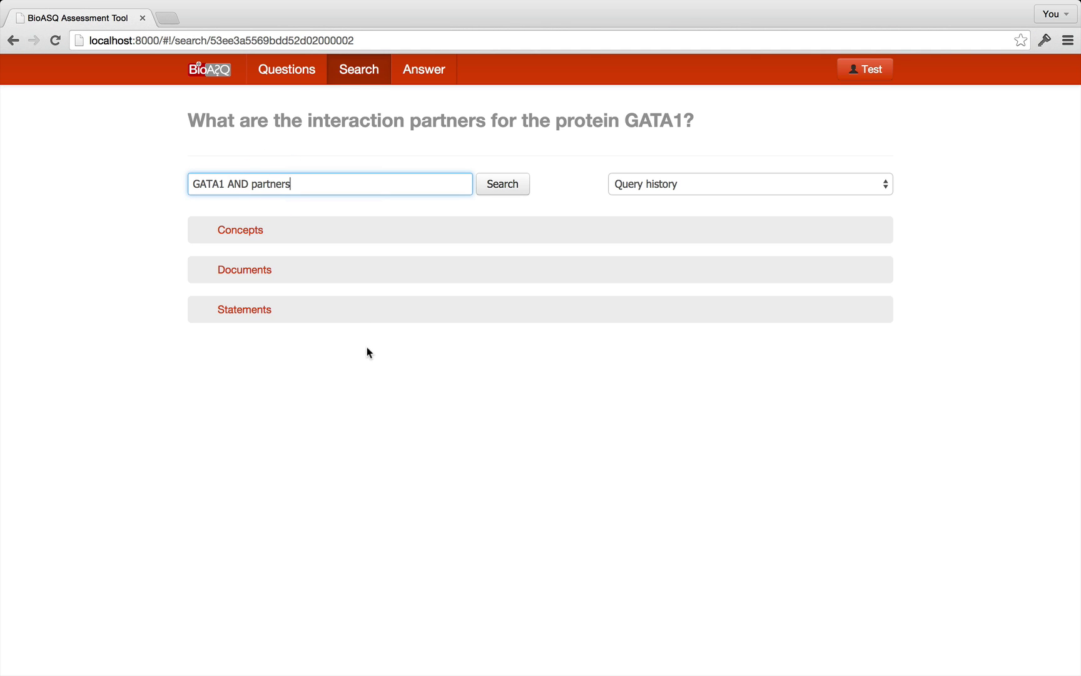
click(507, 185)
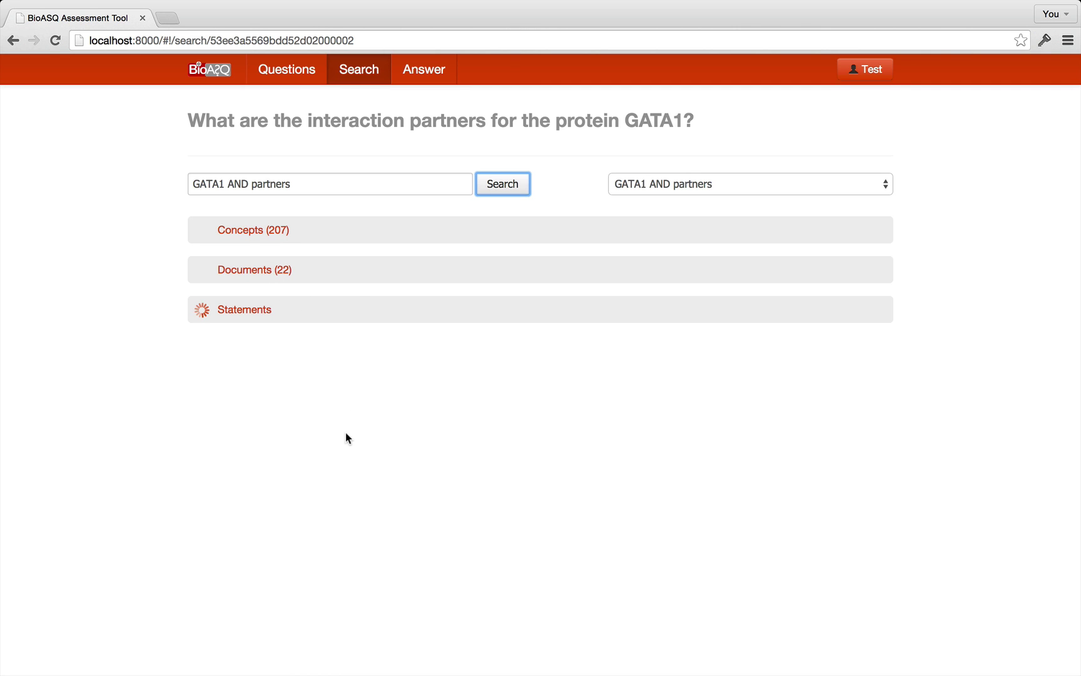
click(574, 195)
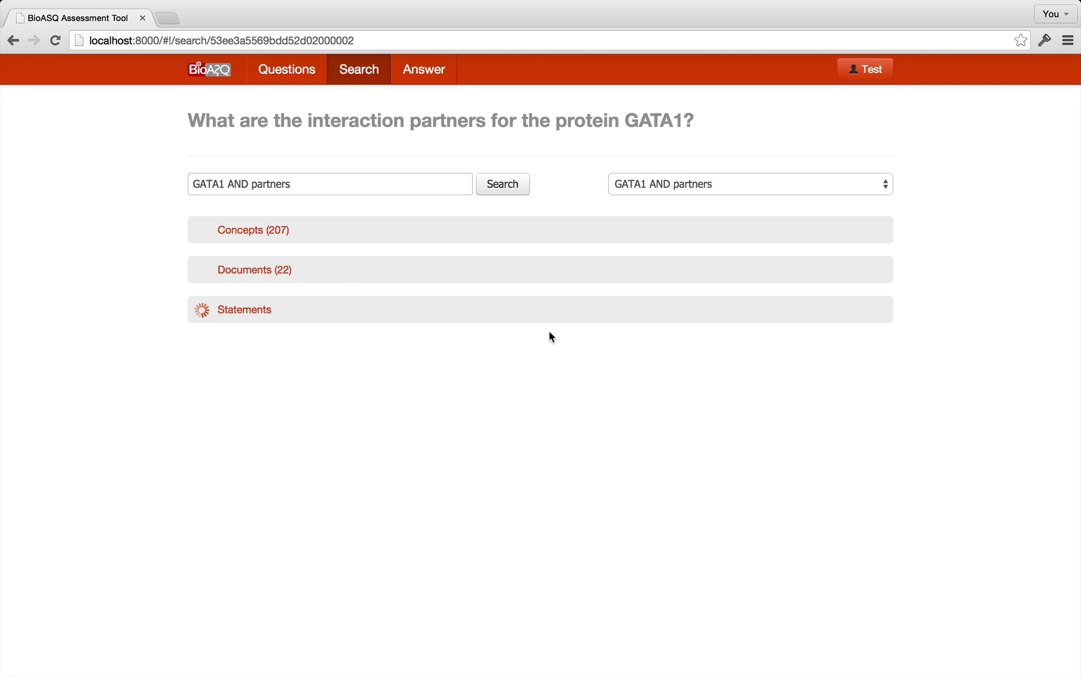
click(510, 232)
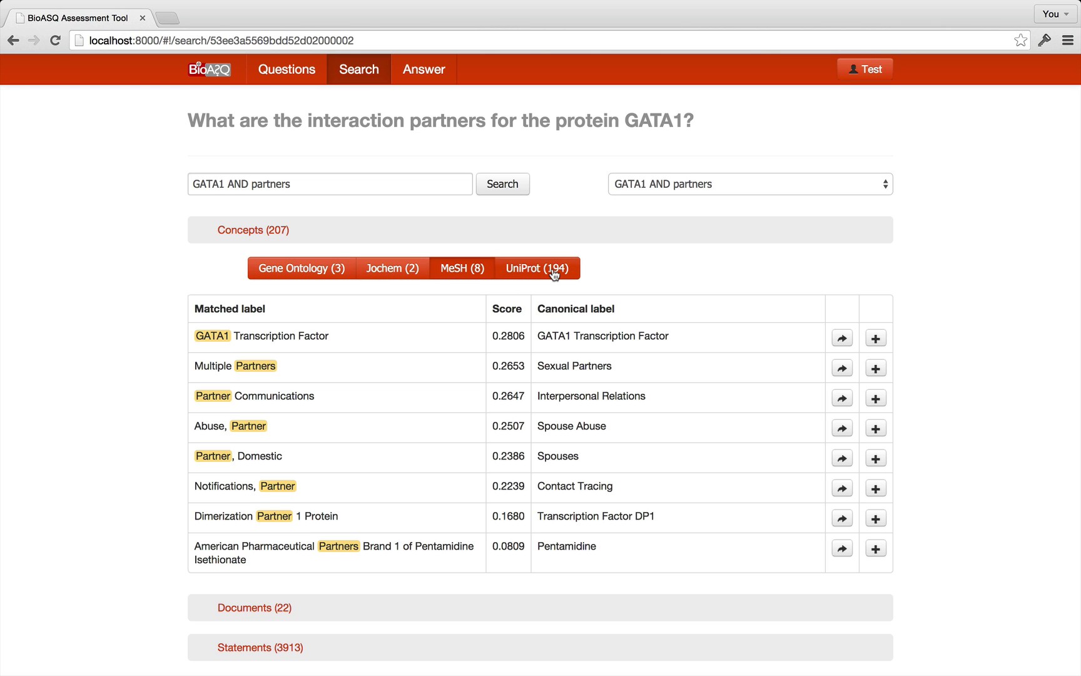
Check the Gene Ontology, Jochem and MeSH concepts, then mark MeSH 'GATA1 Transcription Factor' as relevant.
click(325, 272)
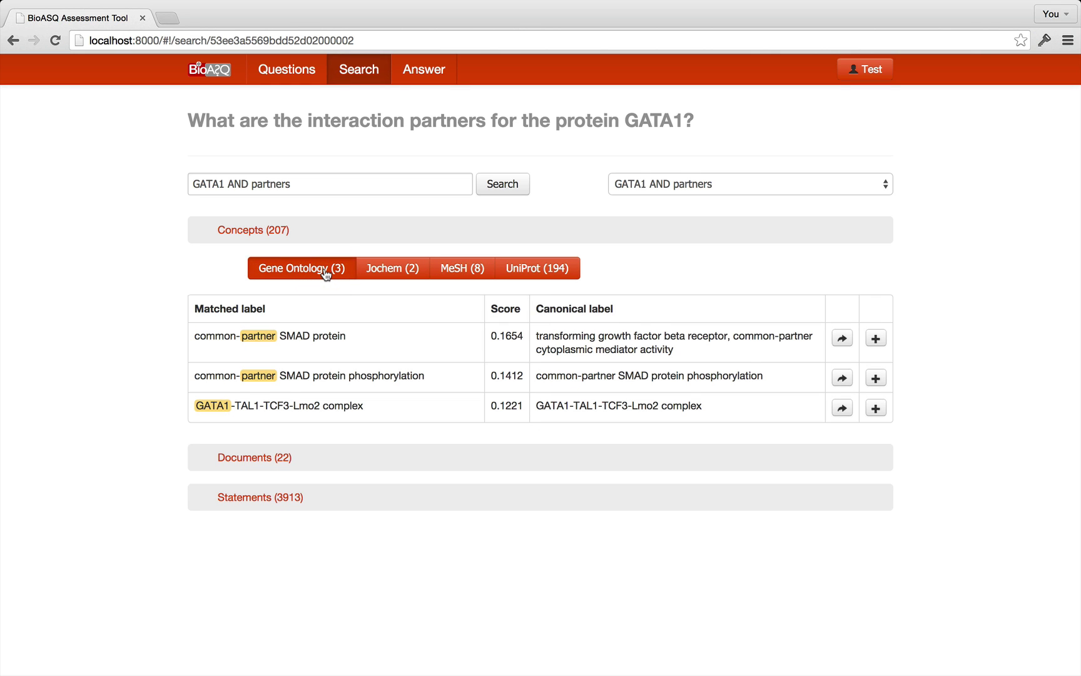
click(394, 273)
click(461, 273)
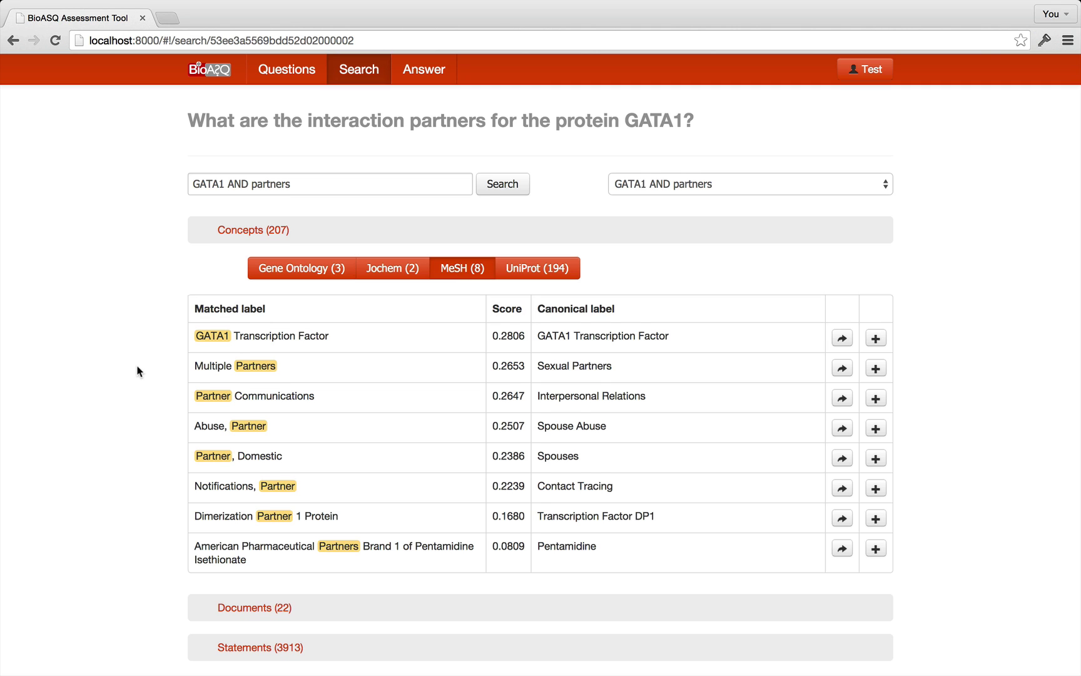
scroll(139, 372, down, 1)
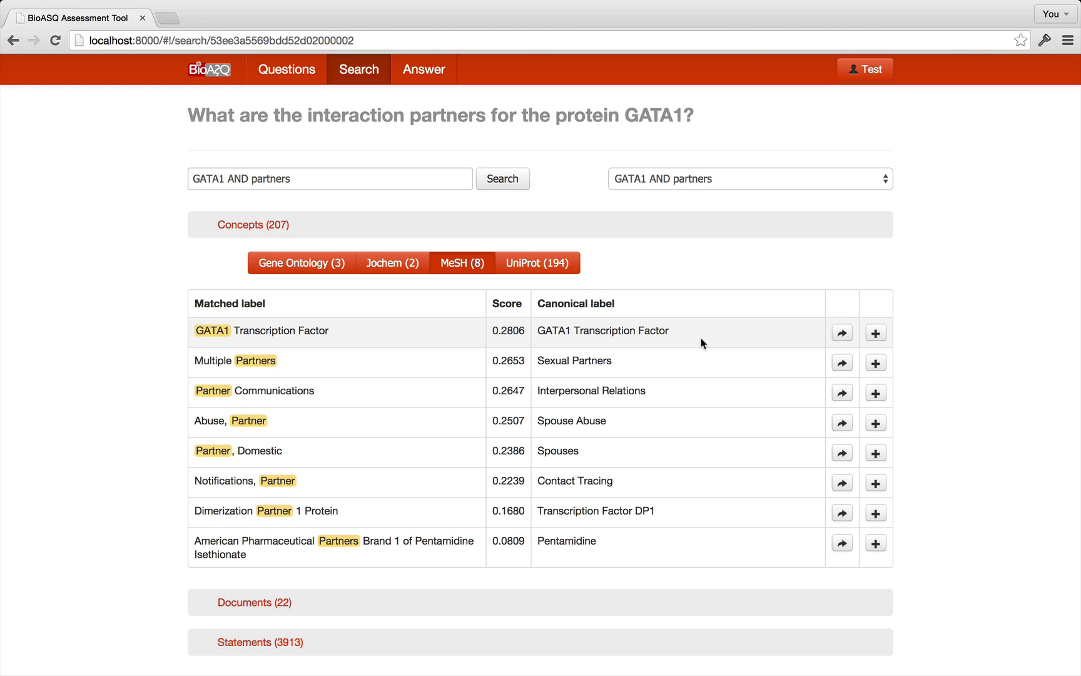
click(875, 335)
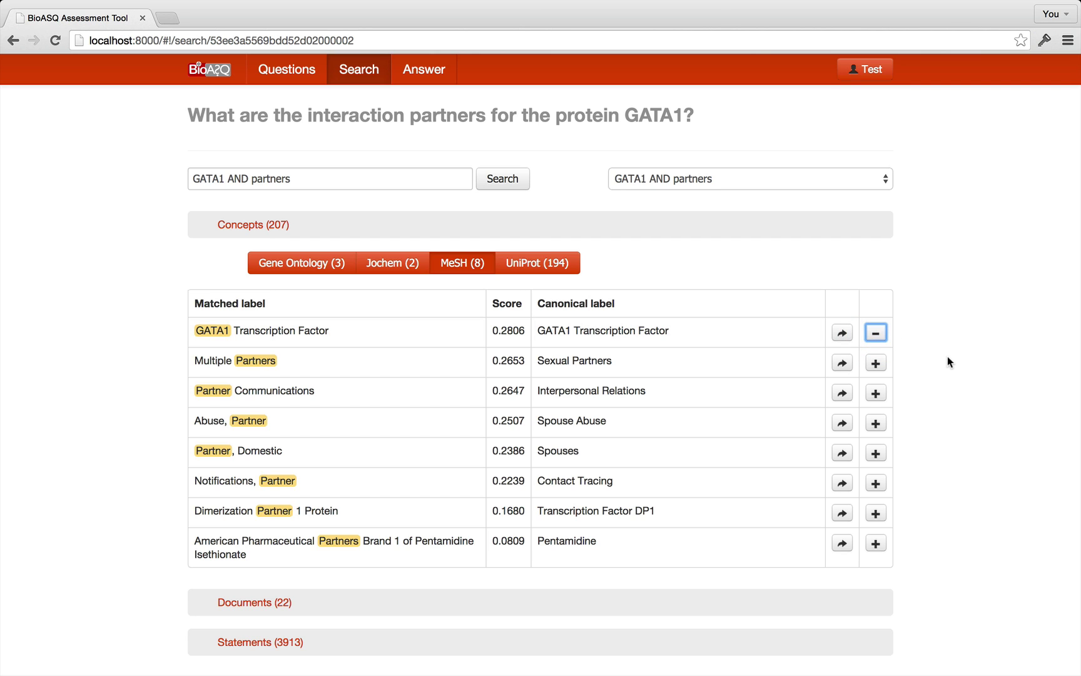
click(880, 336)
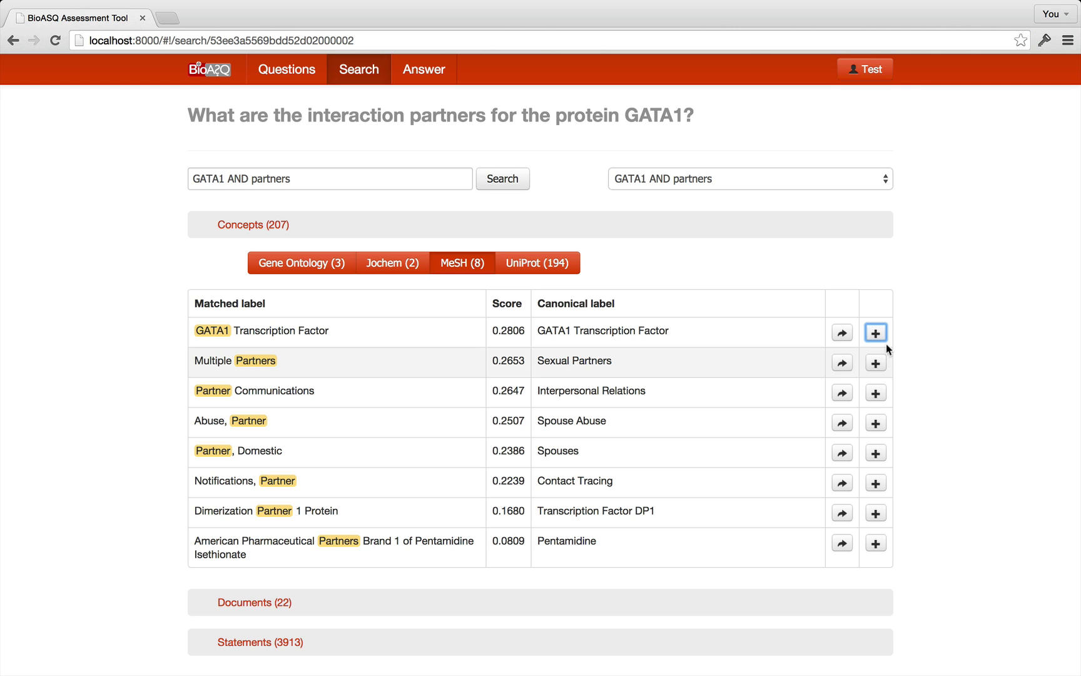
click(876, 336)
scroll(709, 419, down, 1)
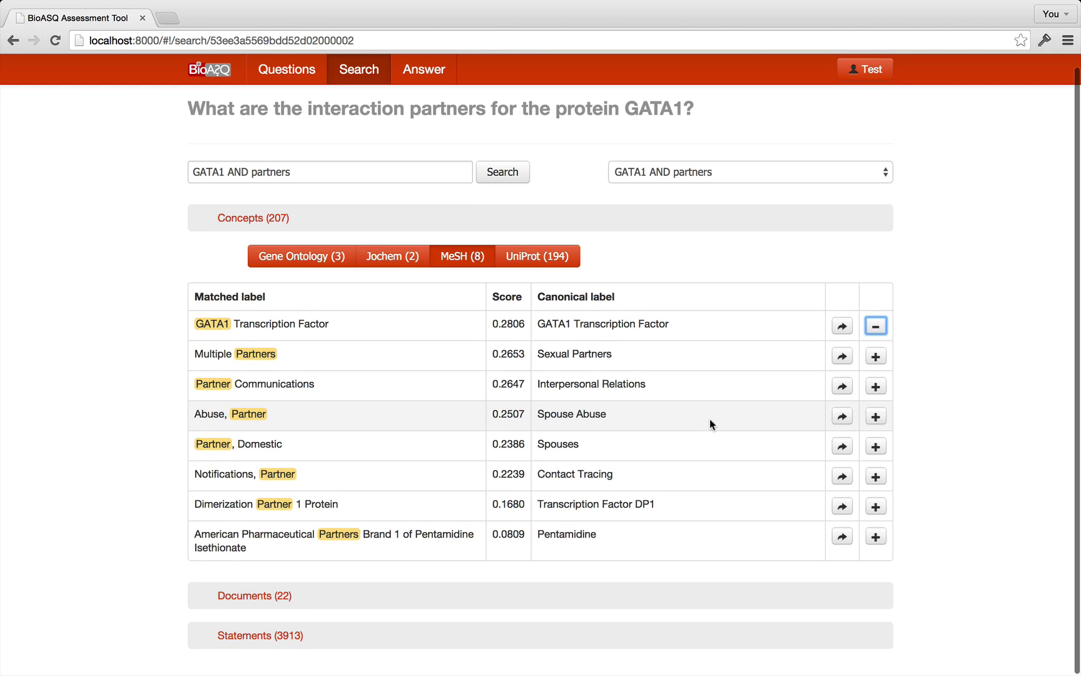
Show the UniProt concept matches and open the mouse and rat GATA1 entries in new tabs.
click(545, 255)
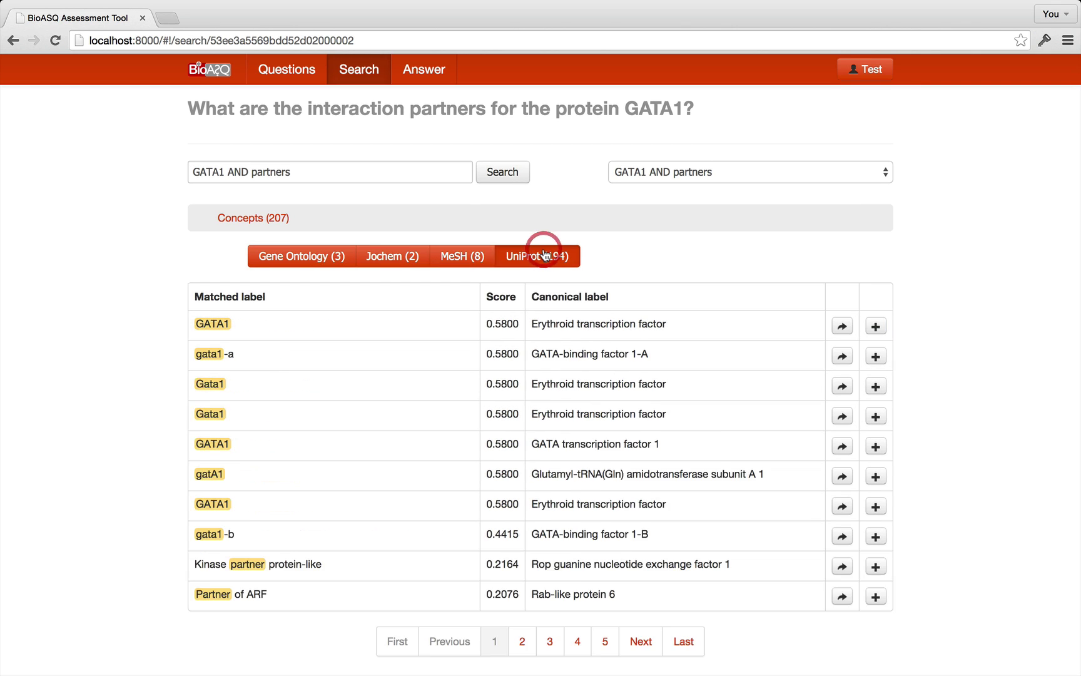
scroll(414, 411, down, 2)
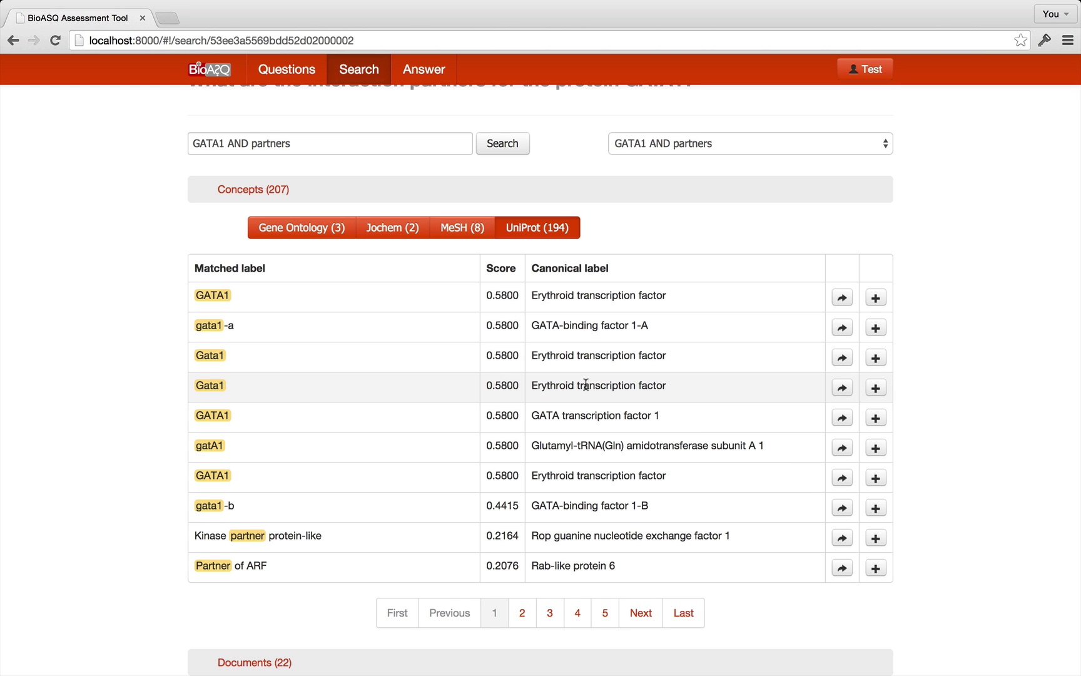
click(842, 359)
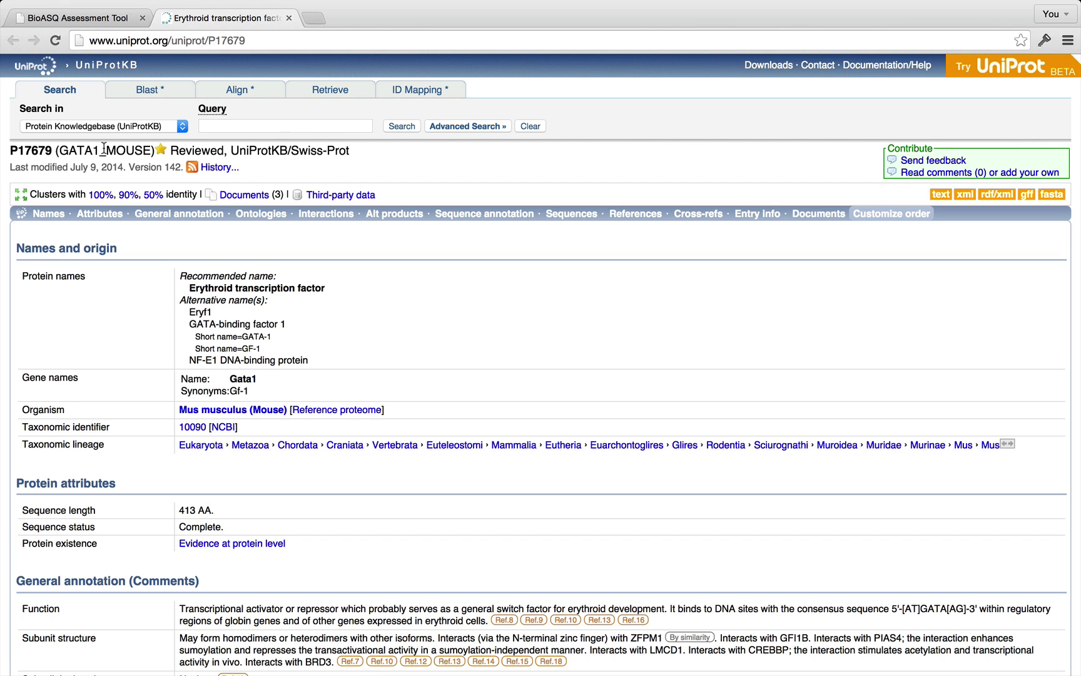
click(87, 20)
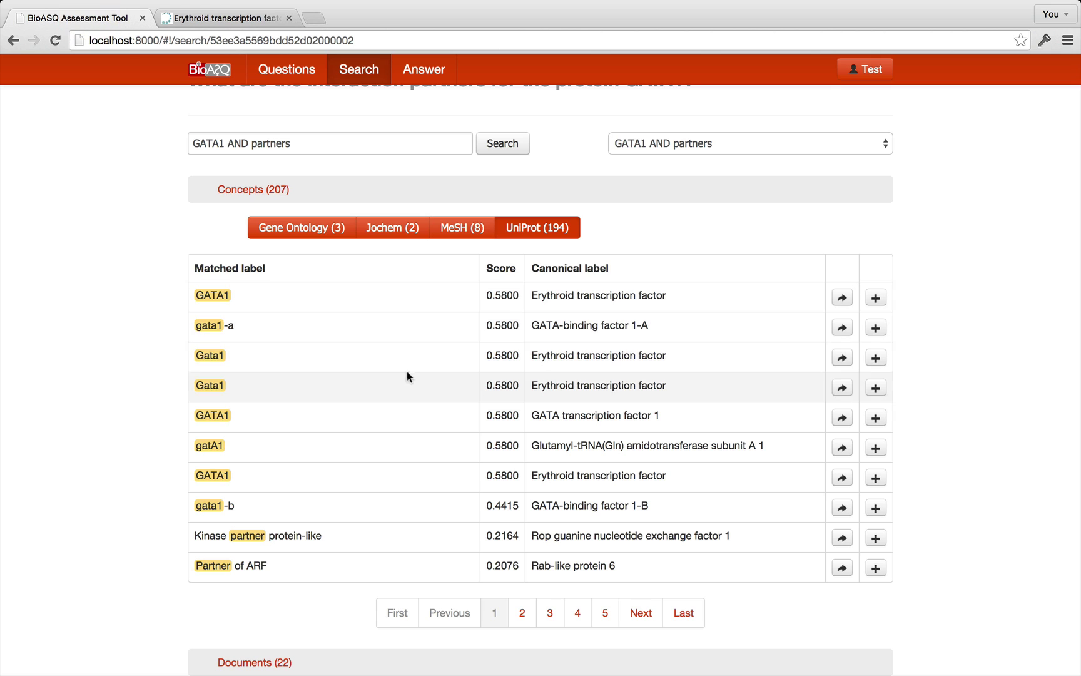
click(843, 387)
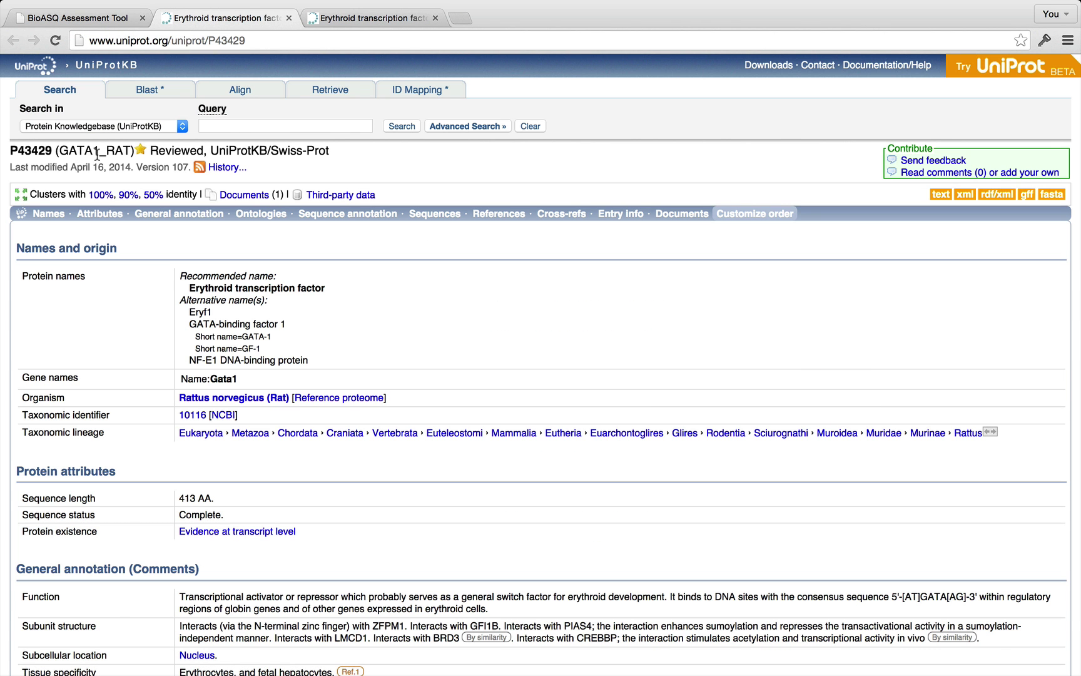
click(107, 17)
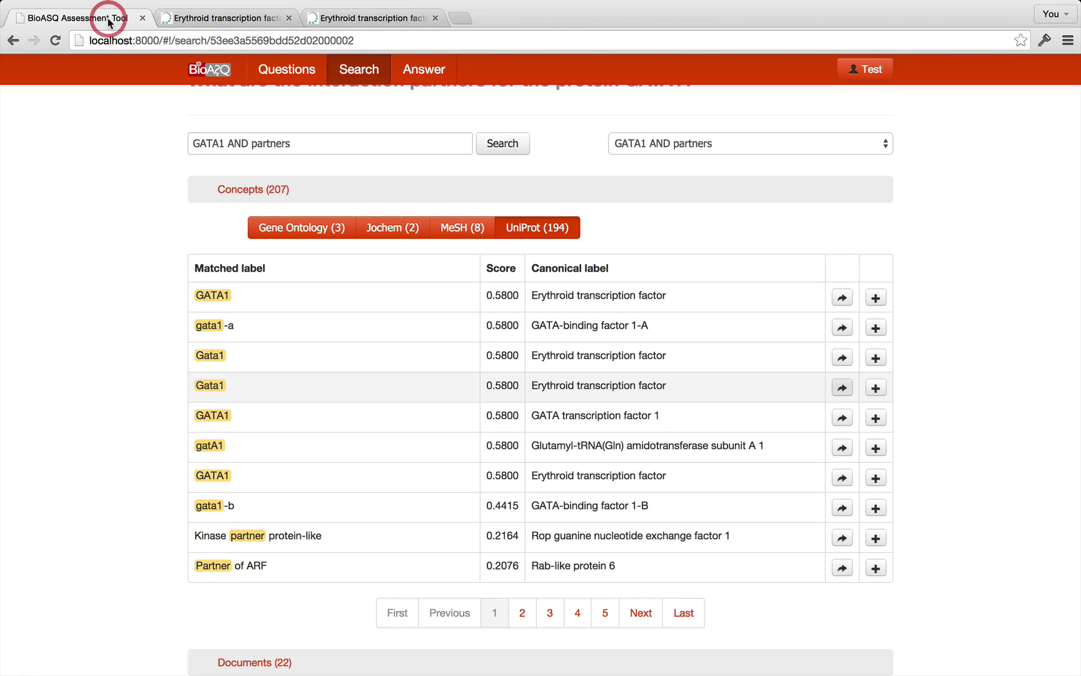
Add the four GATA1 UniProt concepts, including GATA transcription factor 1, then collapse Concepts.
click(876, 387)
click(877, 359)
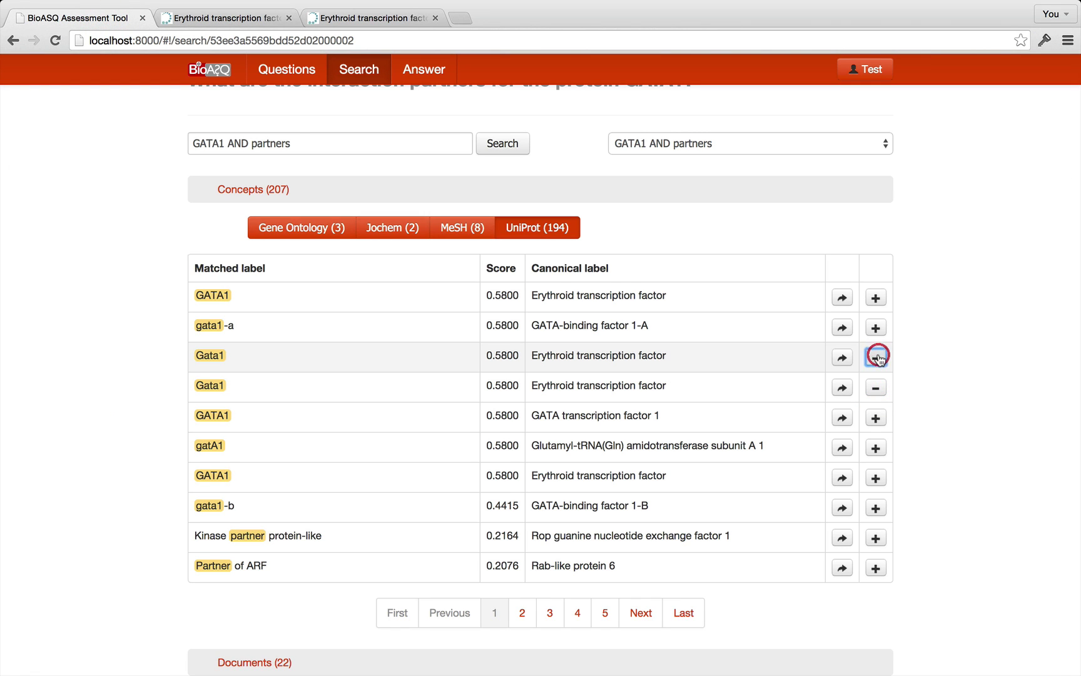
click(876, 298)
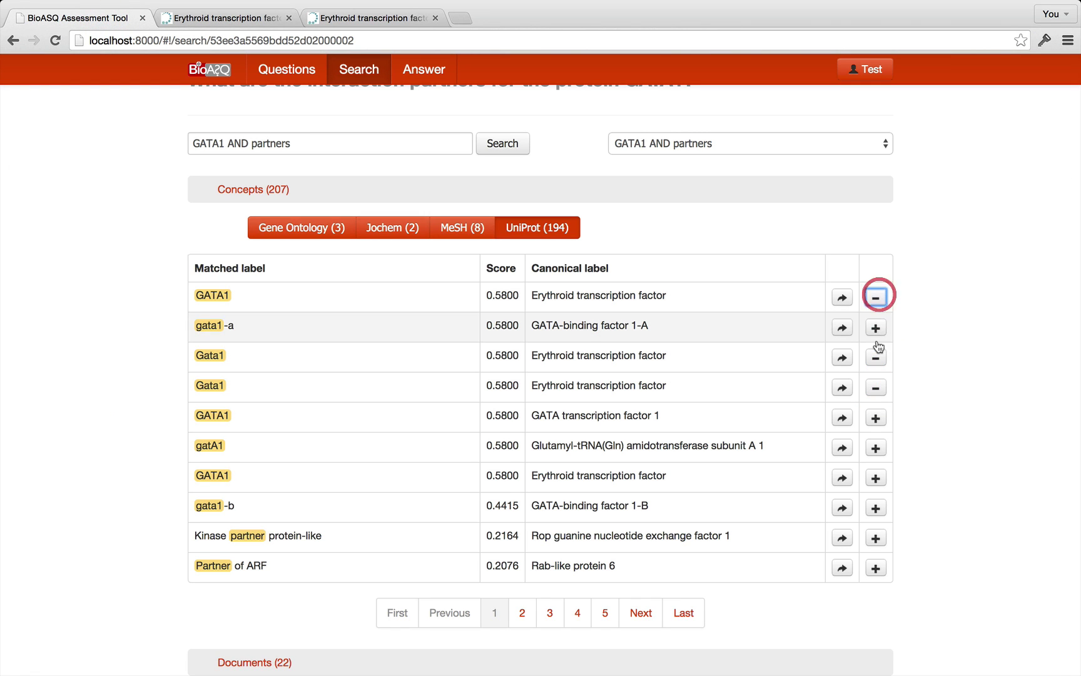
click(878, 420)
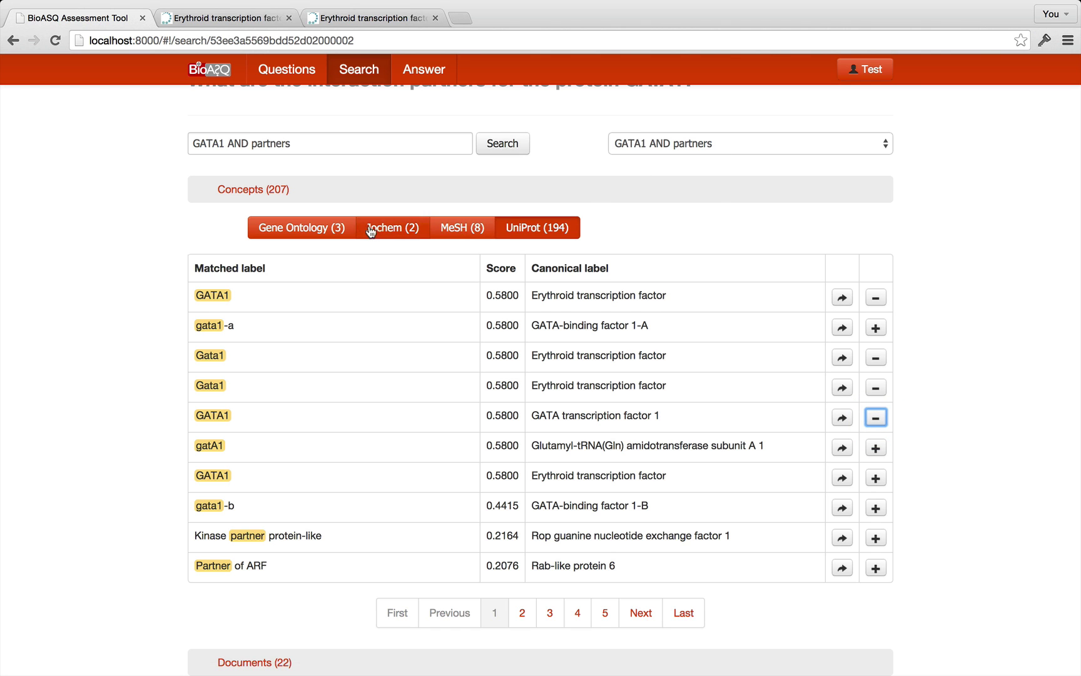
click(448, 230)
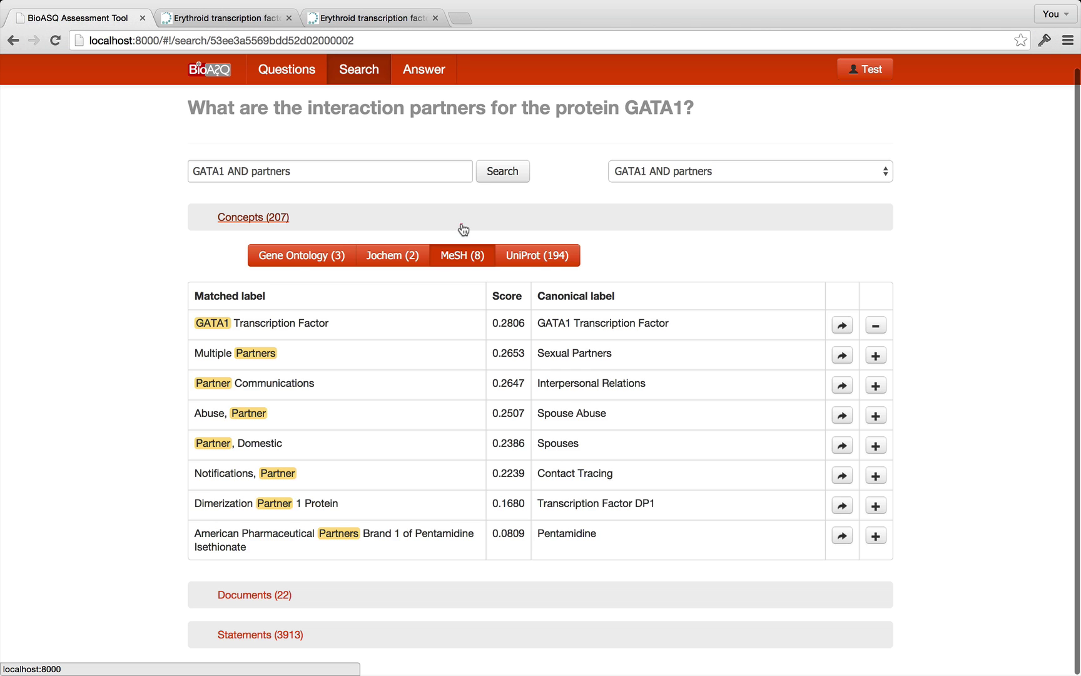
click(462, 227)
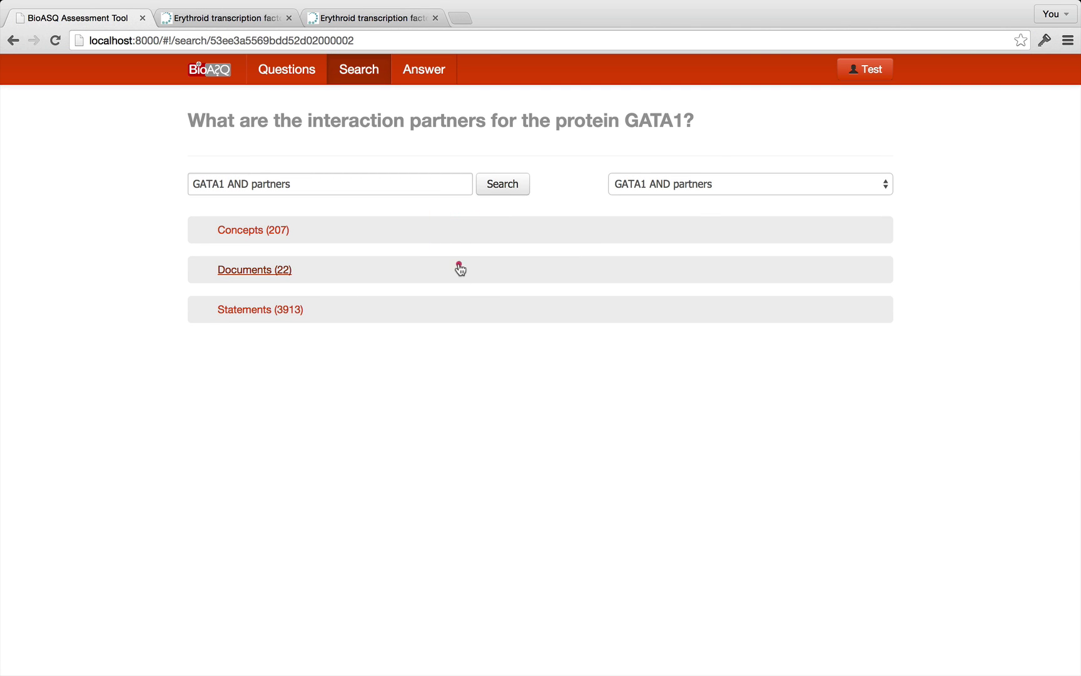
List the 22 documents, read the LMO2 splicing-product abstract and open its PubMed record.
click(461, 269)
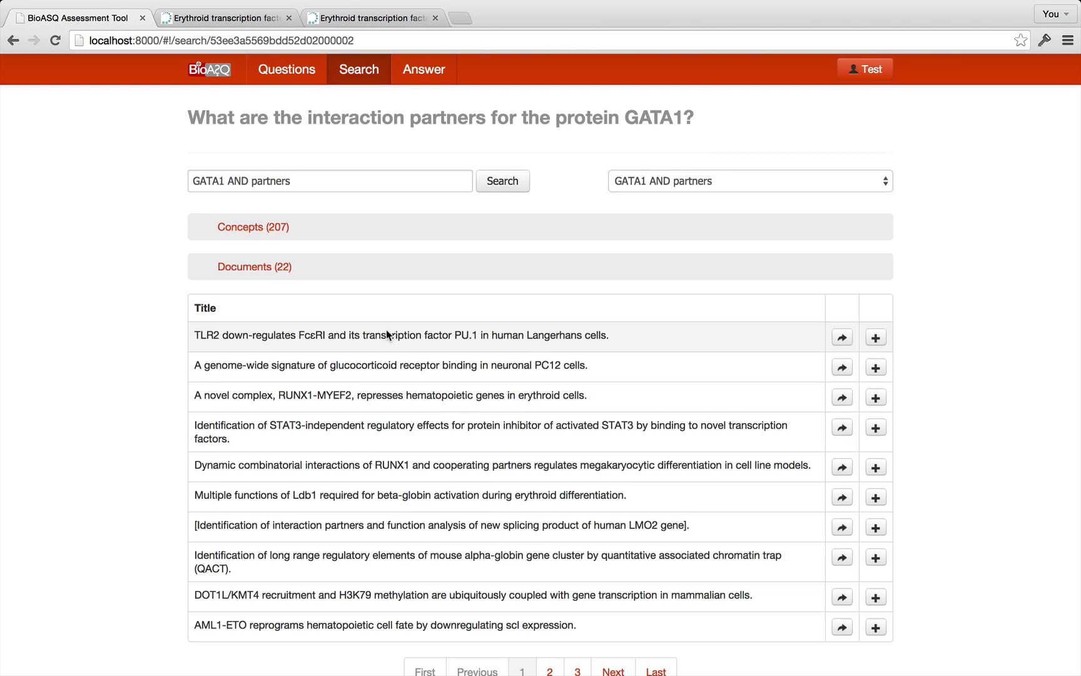
scroll(386, 329, down, 3)
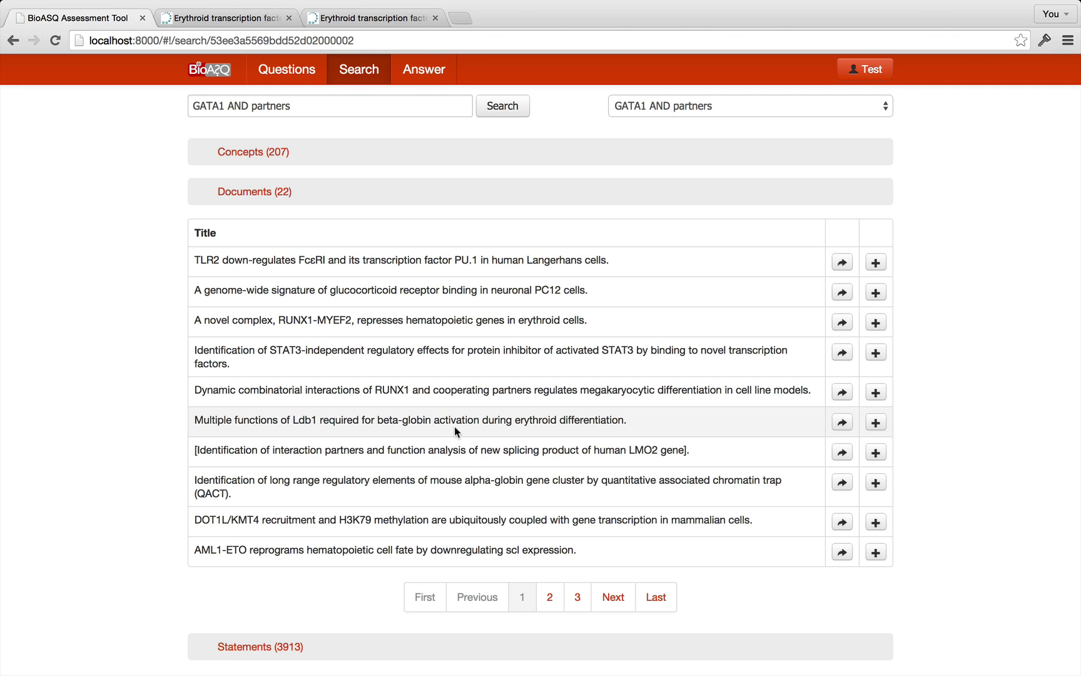
click(456, 445)
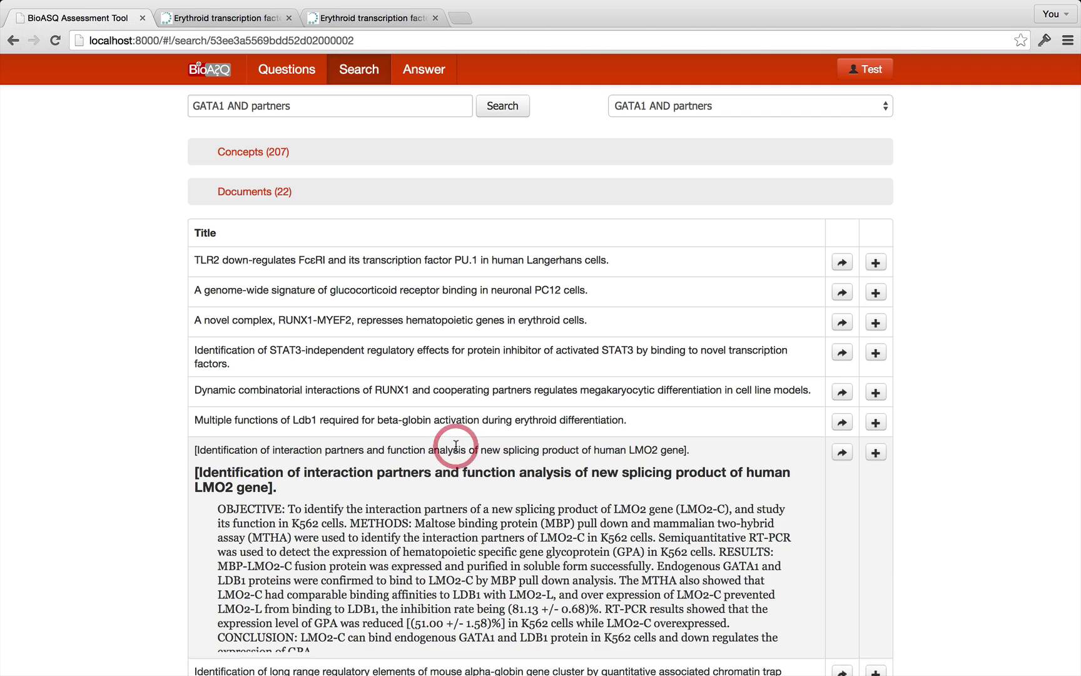
scroll(463, 447, down, 5)
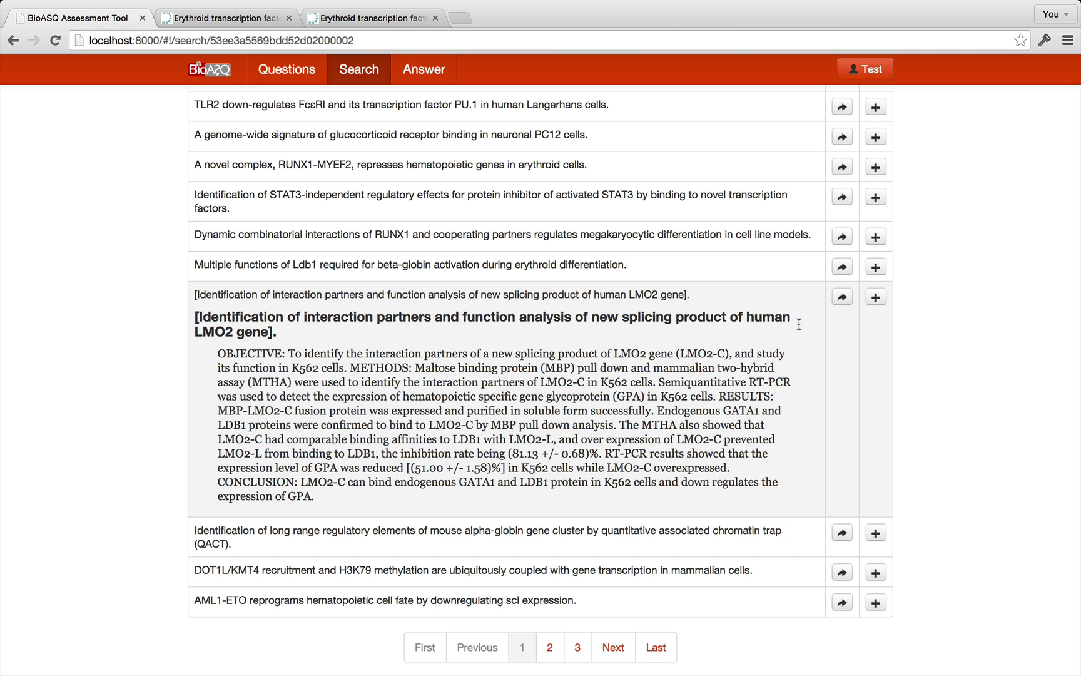
click(842, 298)
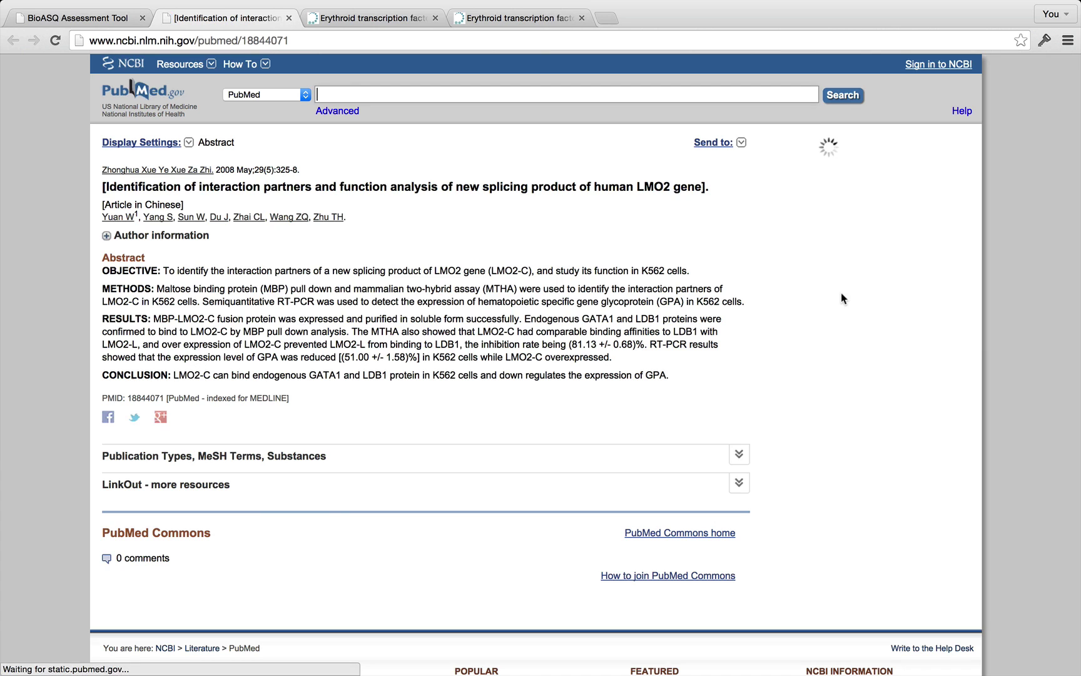
click(116, 18)
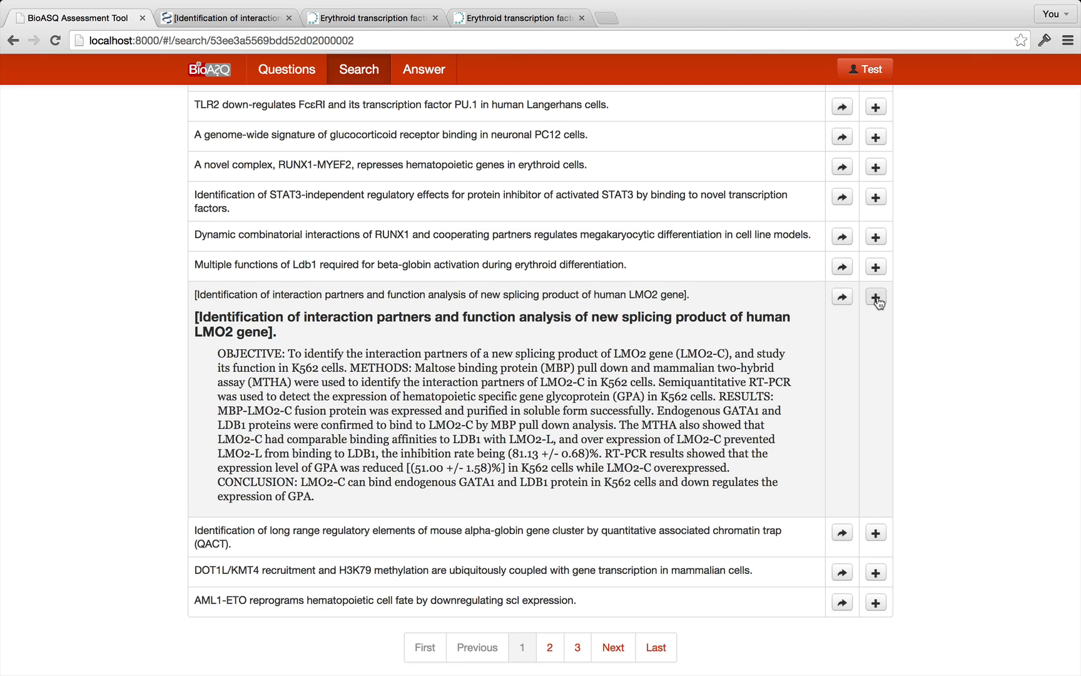
Add the LMO2 splicing-product paper as a relevant document and collapse the Documents list.
click(877, 299)
scroll(584, 387, up, 3)
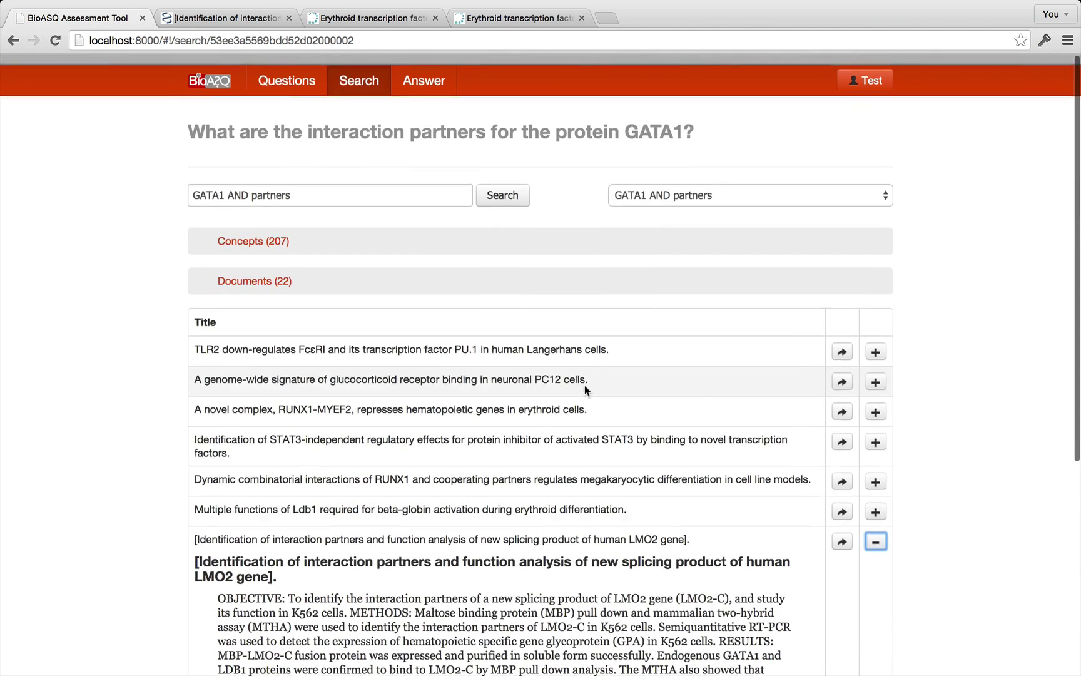
click(432, 271)
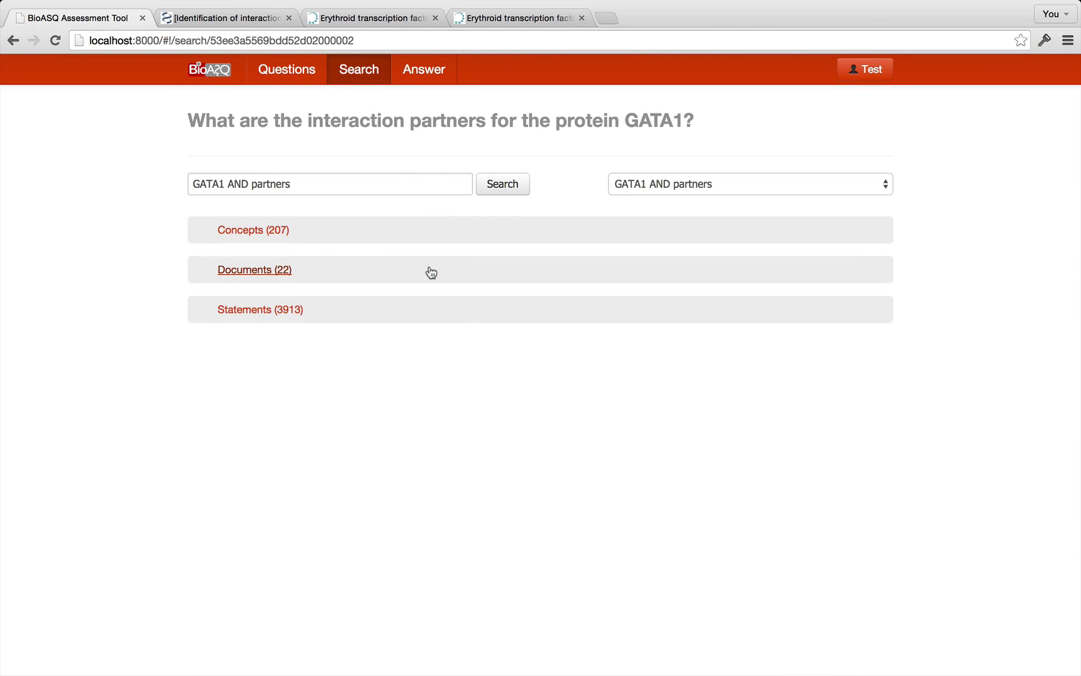
click(469, 307)
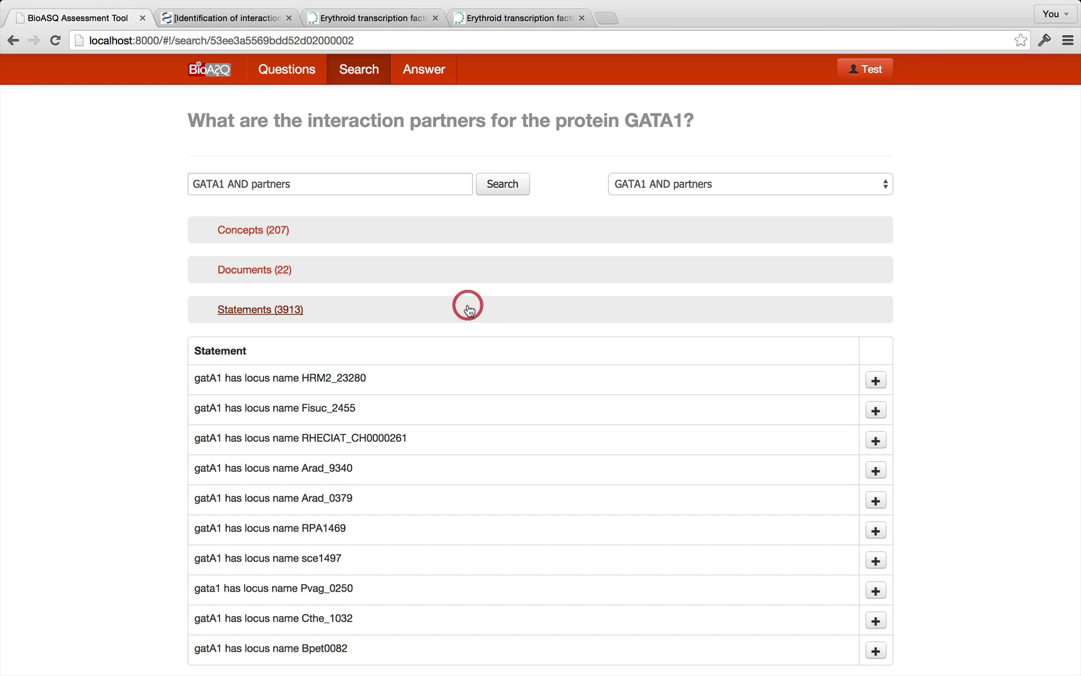
scroll(516, 430, down, 2)
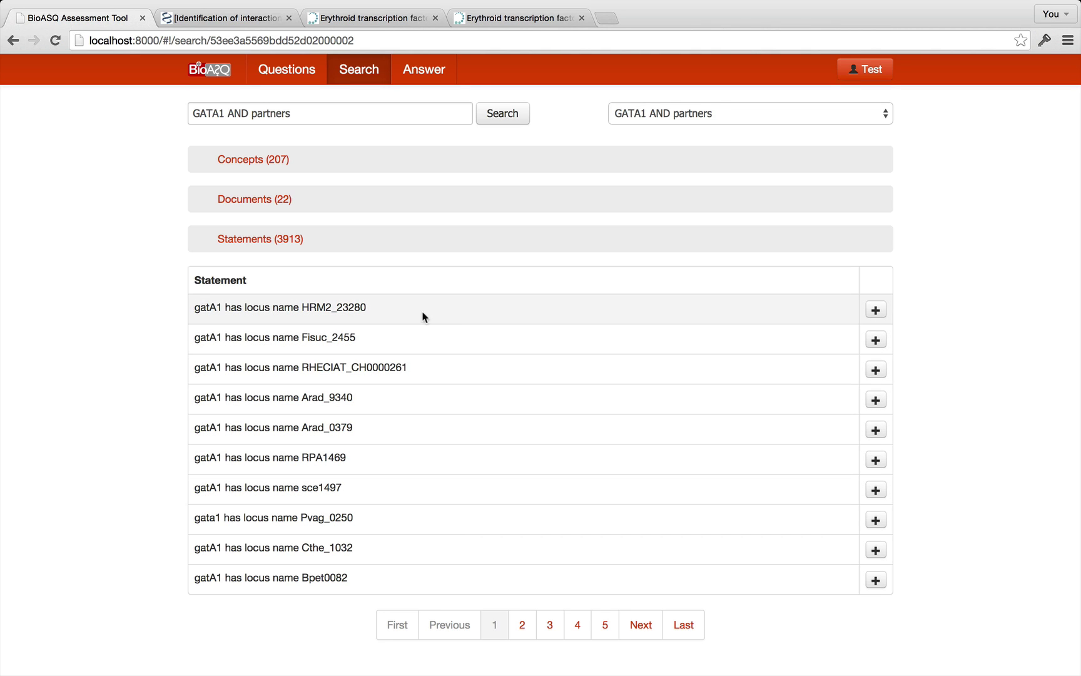
click(454, 306)
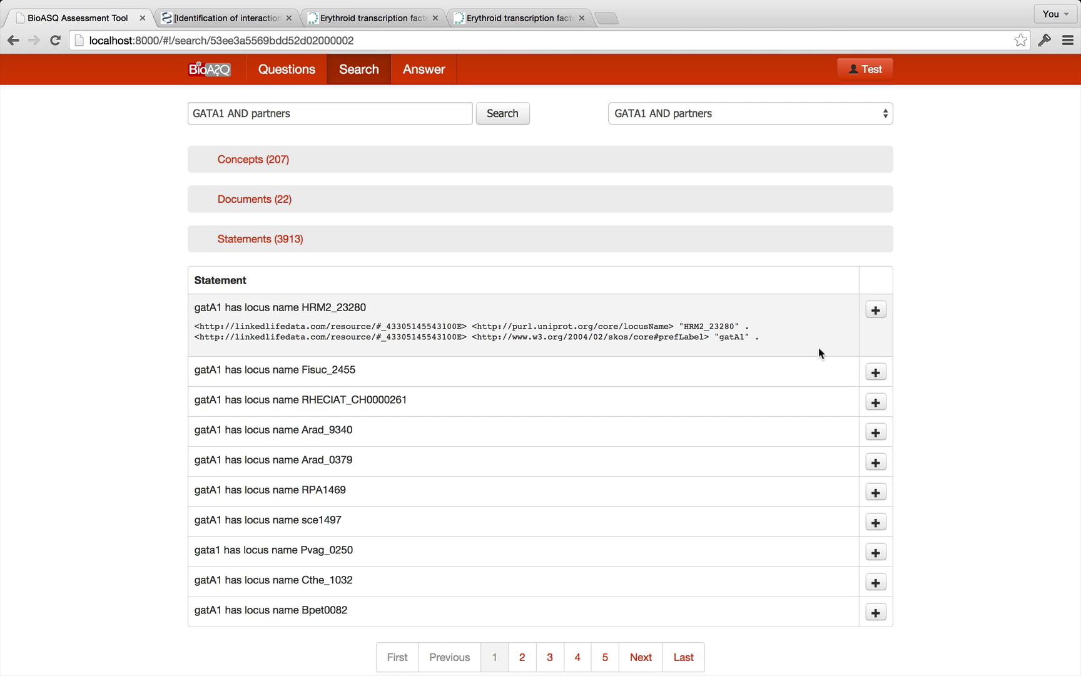
click(875, 310)
click(515, 281)
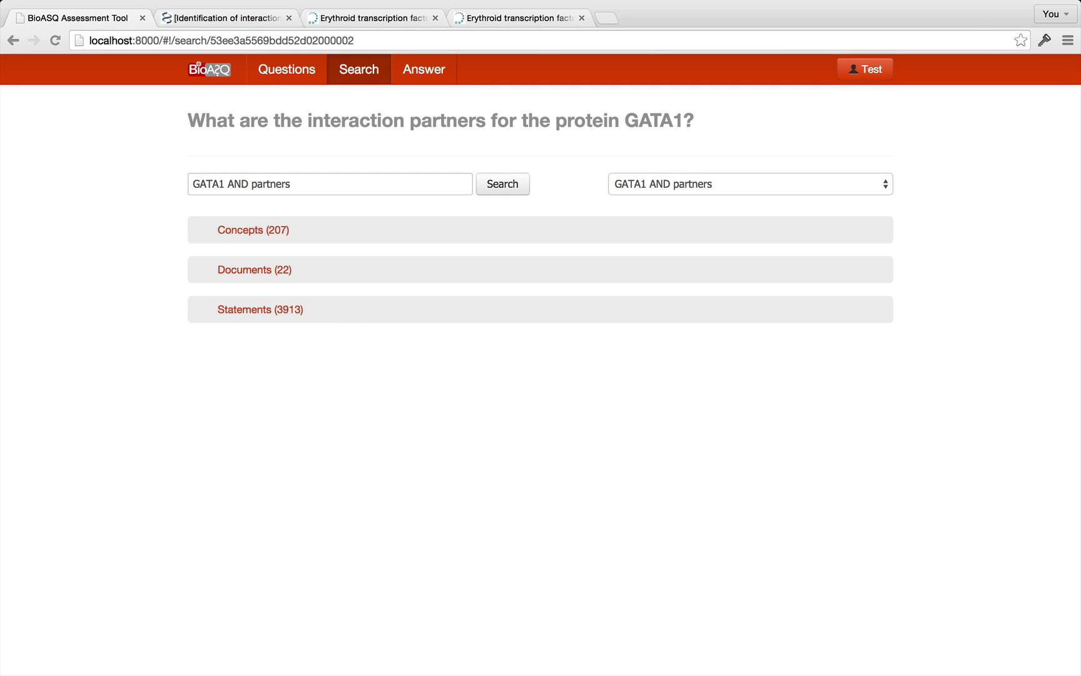
Rerun the search as GATA1 AND "interaction partners" and expand its two matching documents.
triple_click(307, 175)
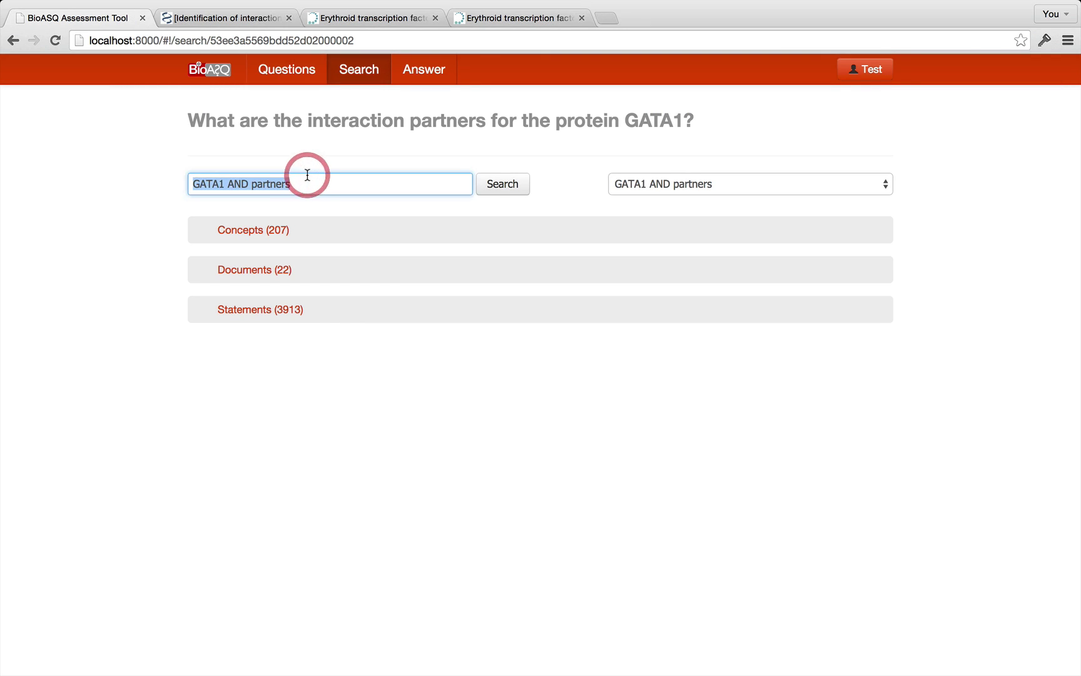
text(GATA1 AND "interaction partners")
click(515, 187)
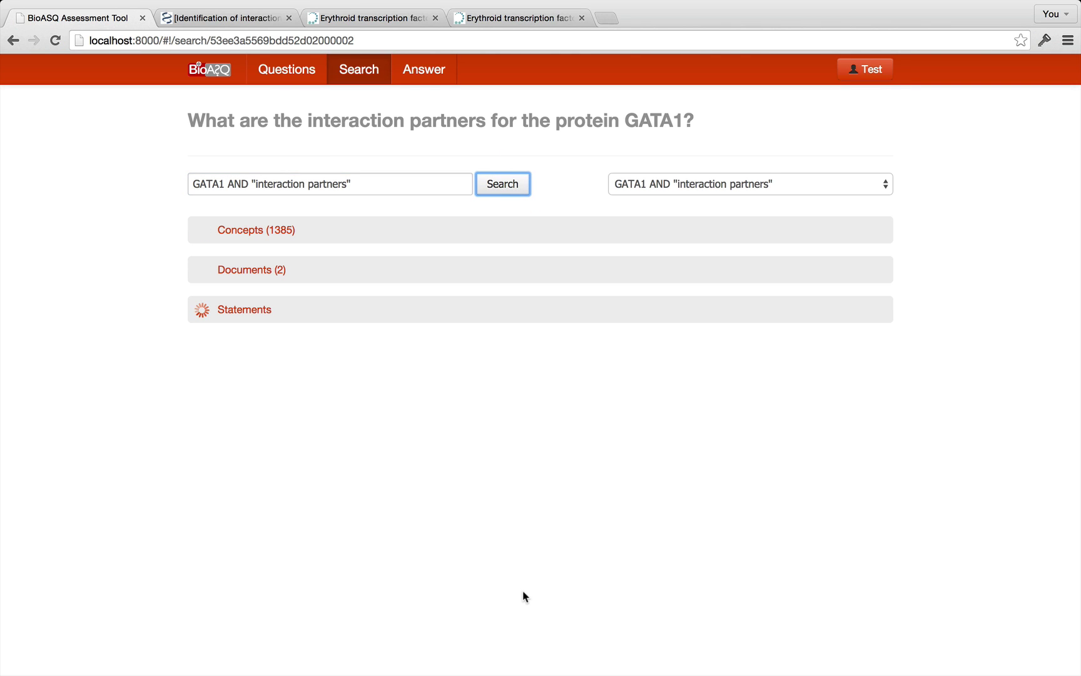
click(788, 183)
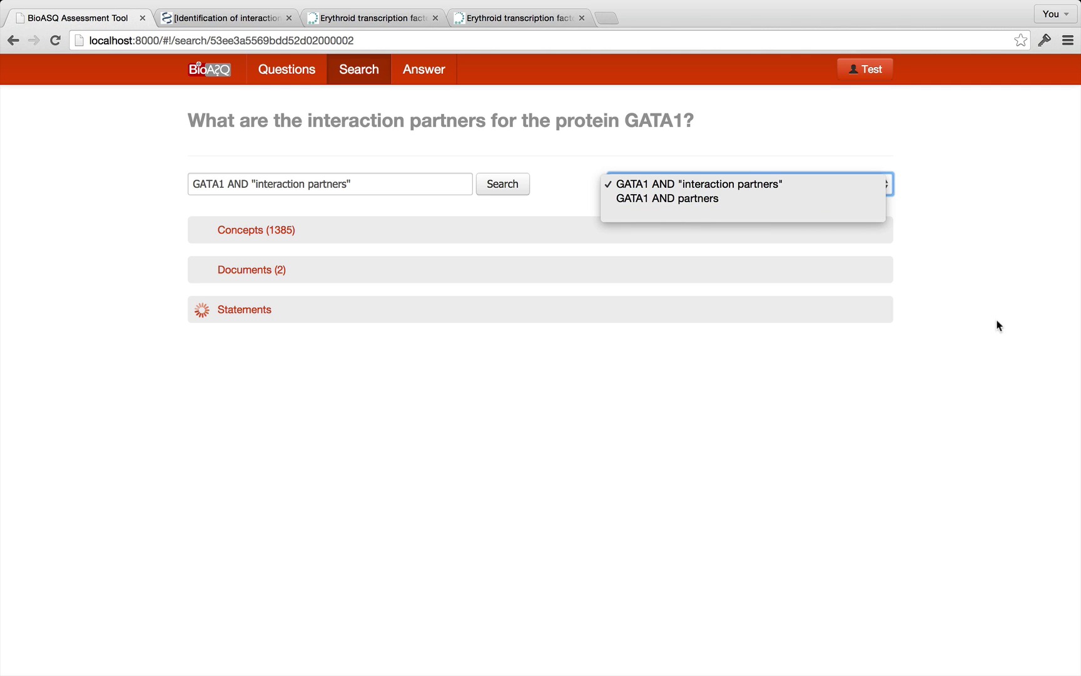
click(1005, 341)
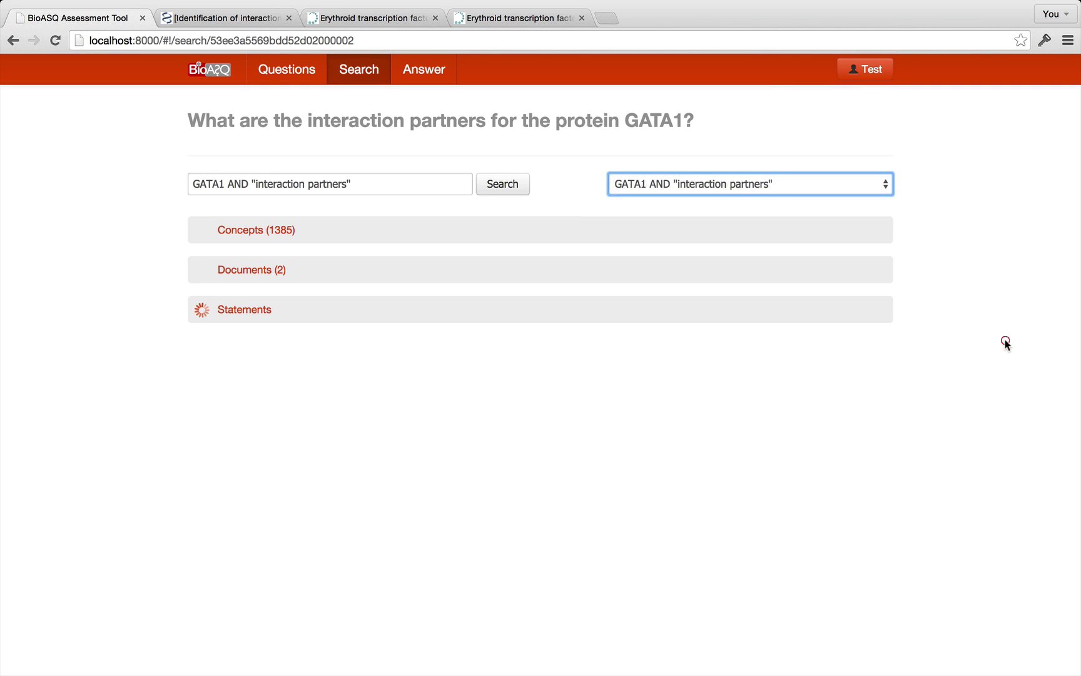
click(395, 270)
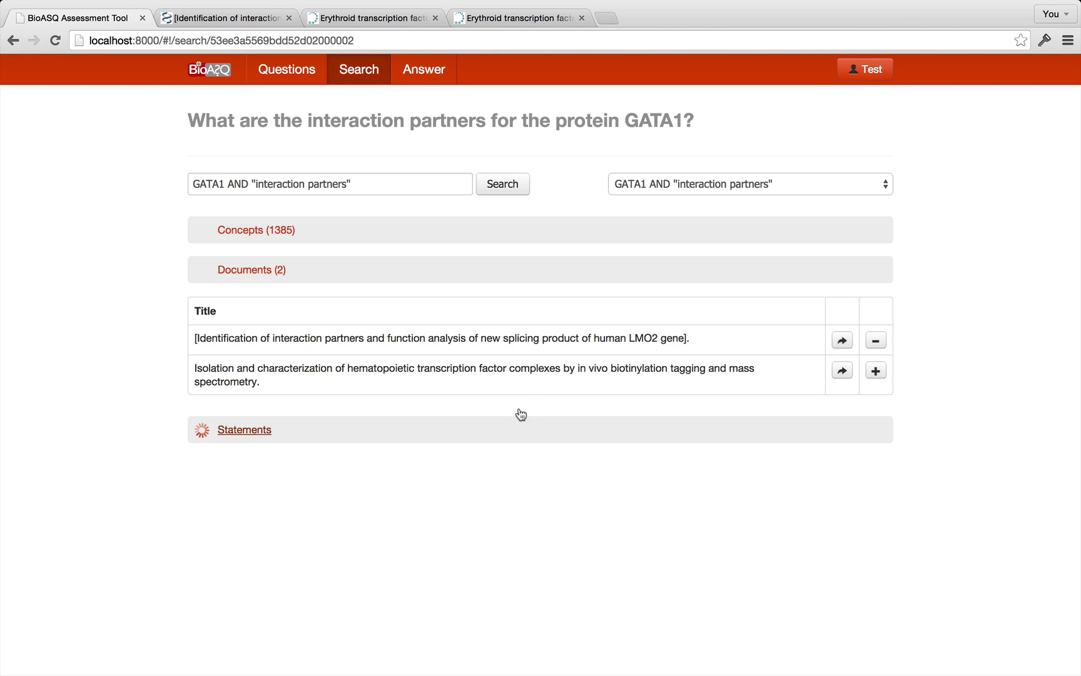
Collapse the search documents and show the two documents attached to the GATA1 question.
click(511, 270)
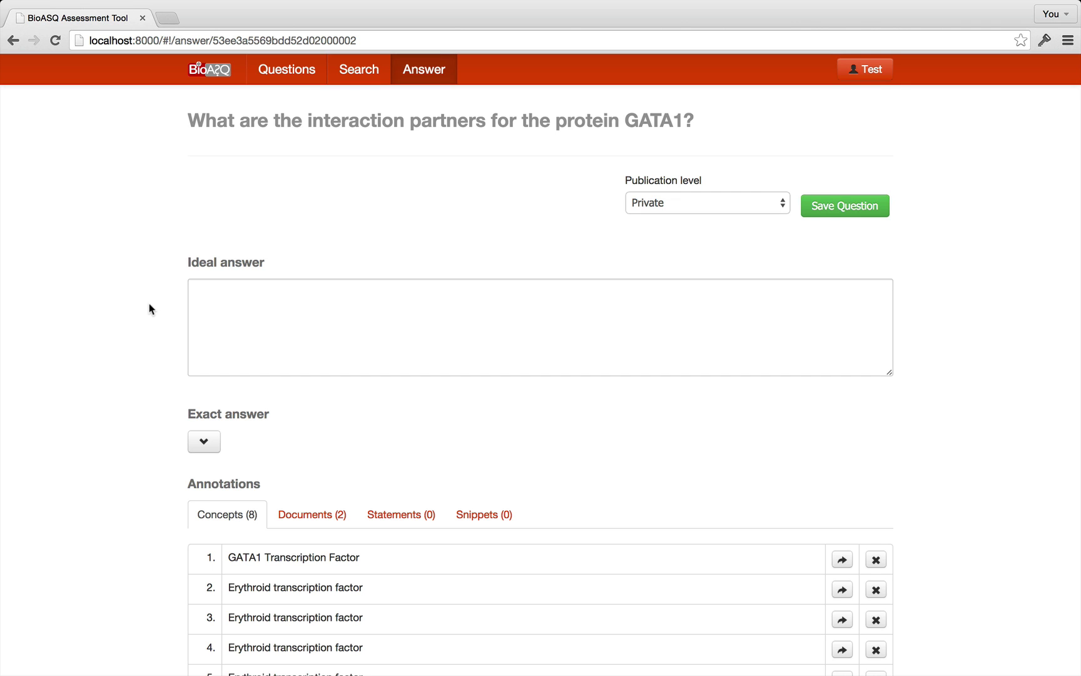
scroll(149, 308, down, 5)
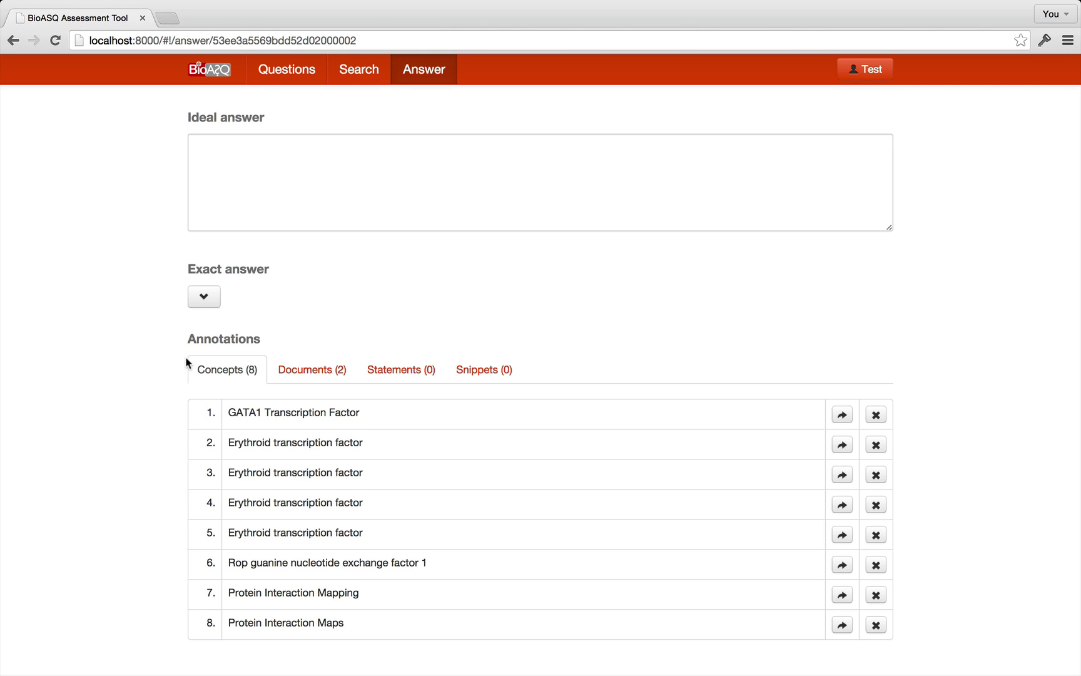
click(313, 370)
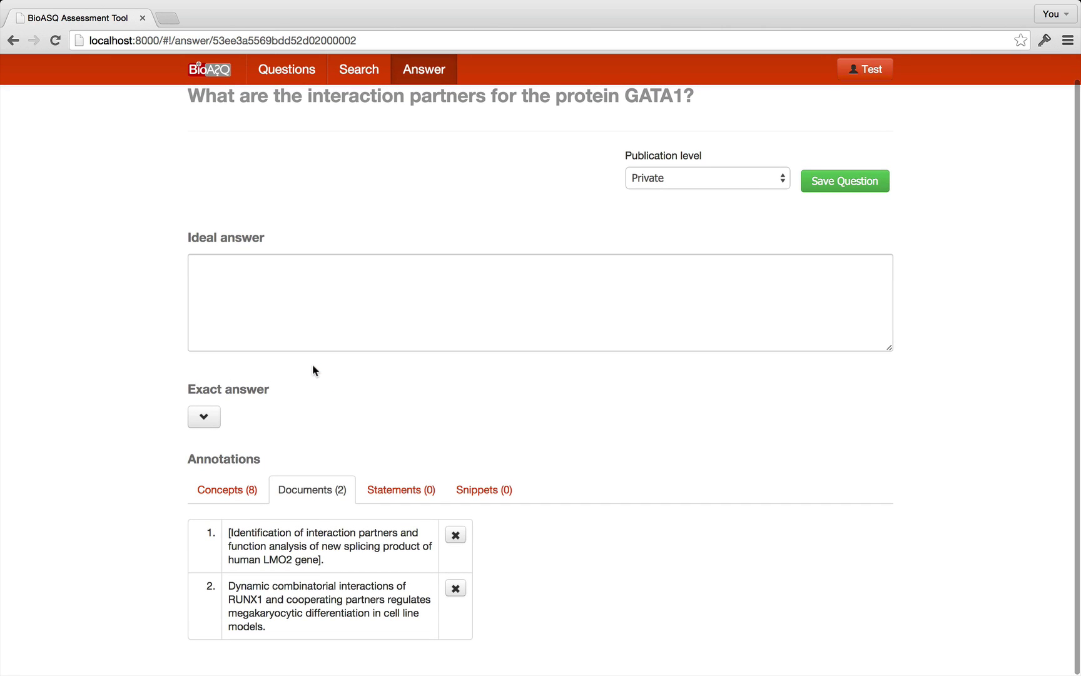
Open the LMO2 splicing-product abstract and snippet the sentence on GATA1 and LDB1 binding LMO2-C.
click(347, 548)
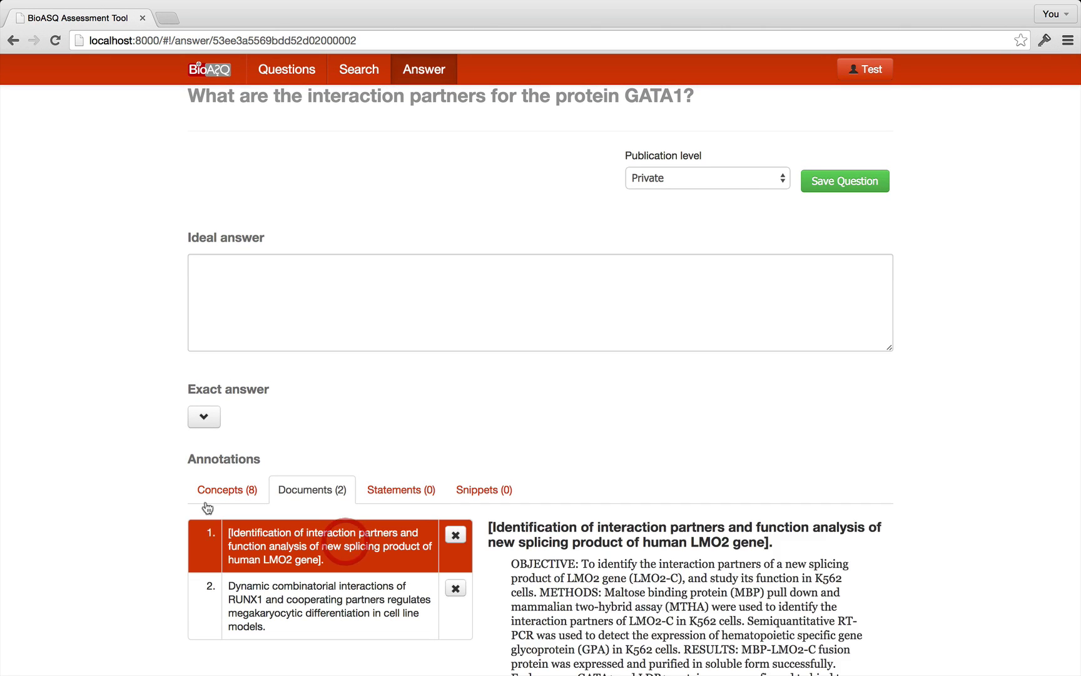
scroll(116, 479, down, 3)
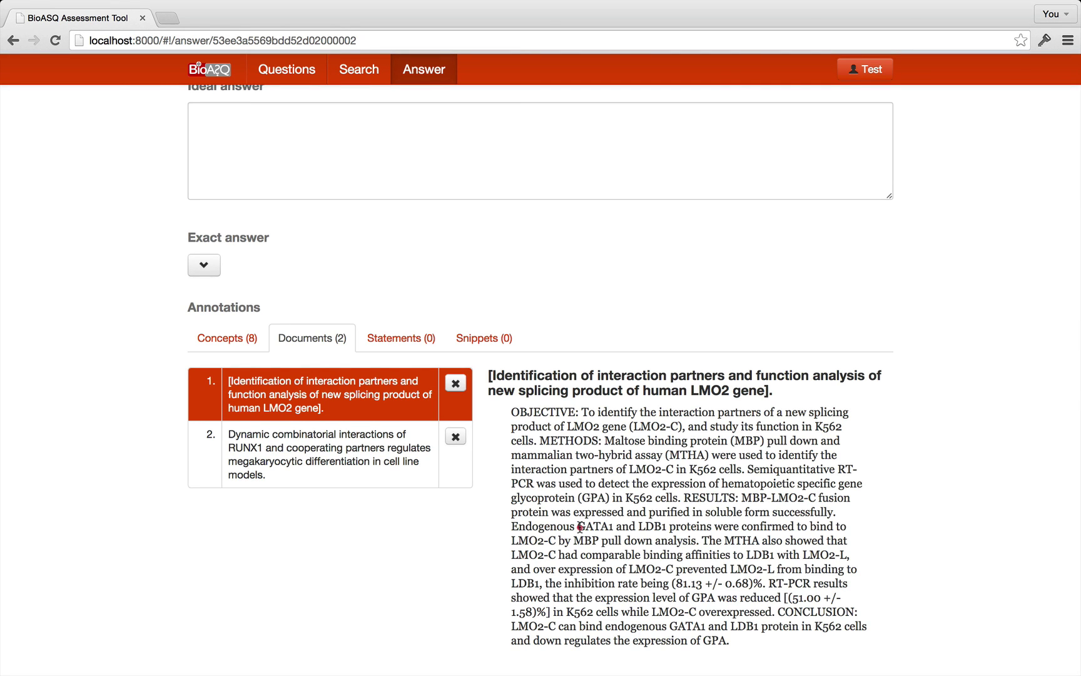
drag(578, 527, 699, 540)
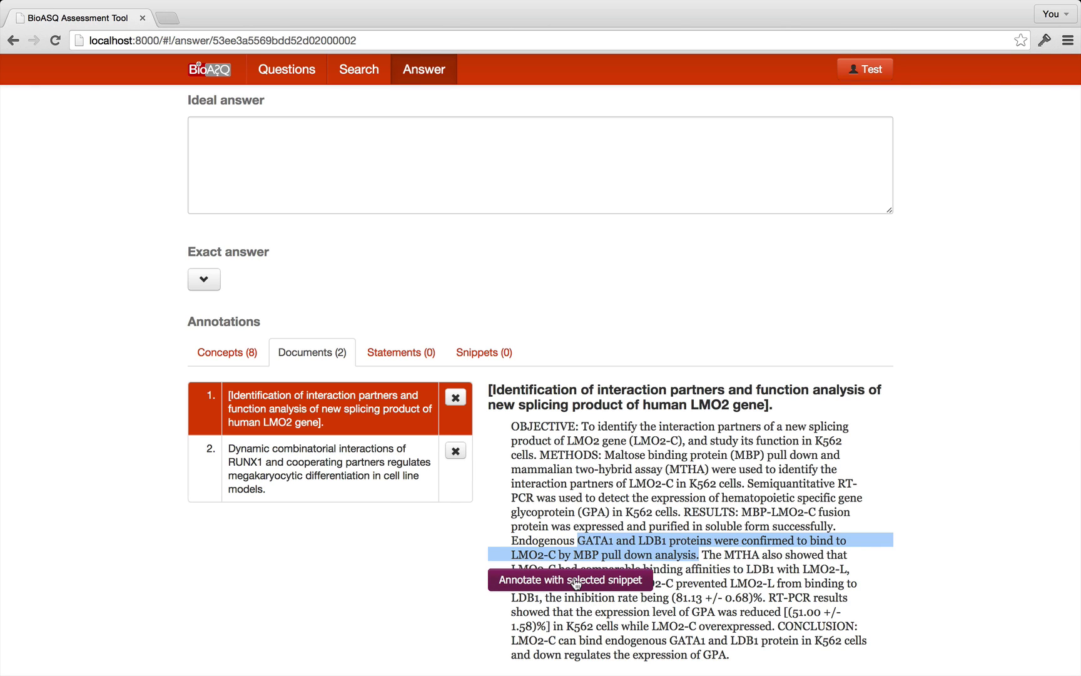
click(576, 580)
Save the abstract's concluding sentence as the second snippet.
scroll(665, 583, down, 1)
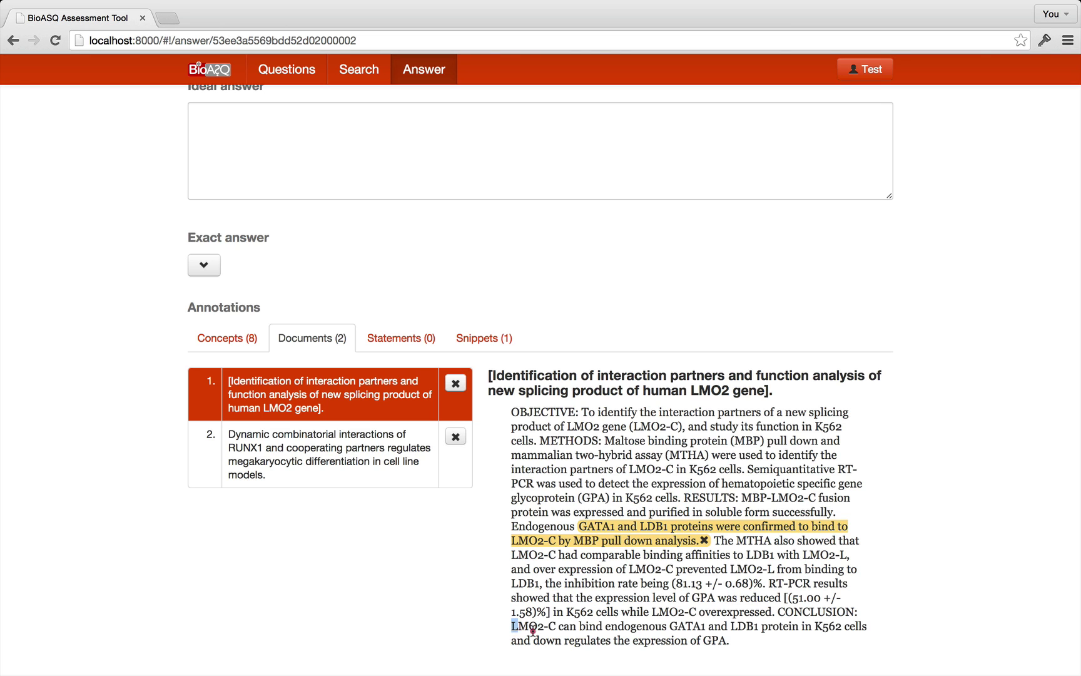
drag(513, 625, 748, 648)
scroll(635, 588, down, 1)
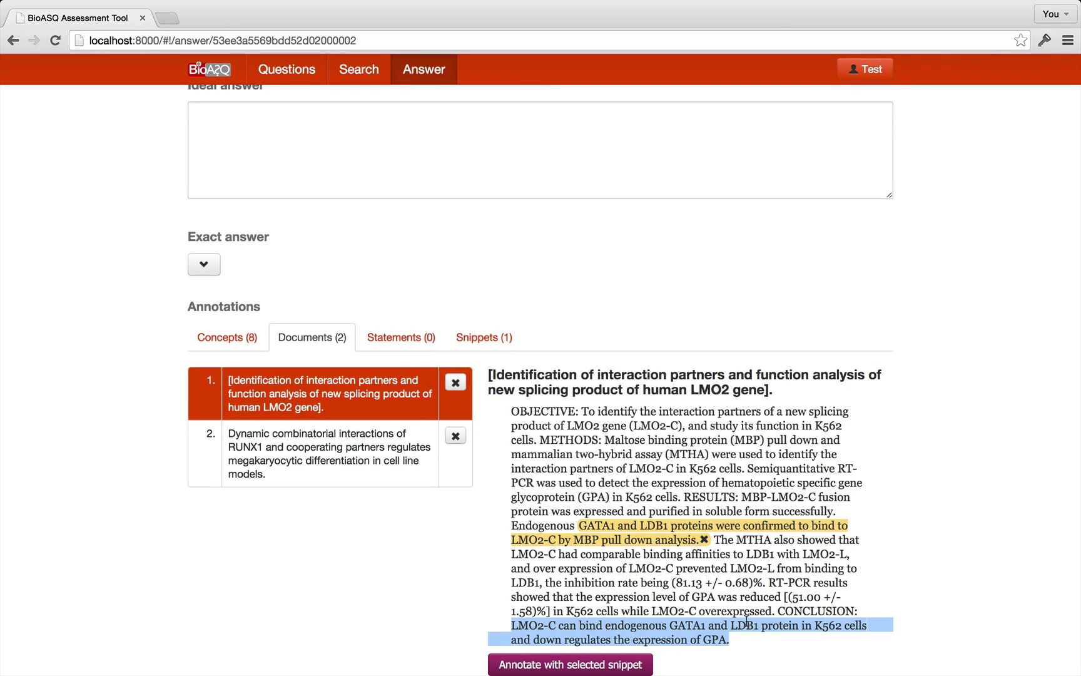
scroll(743, 599, down, 1)
click(577, 664)
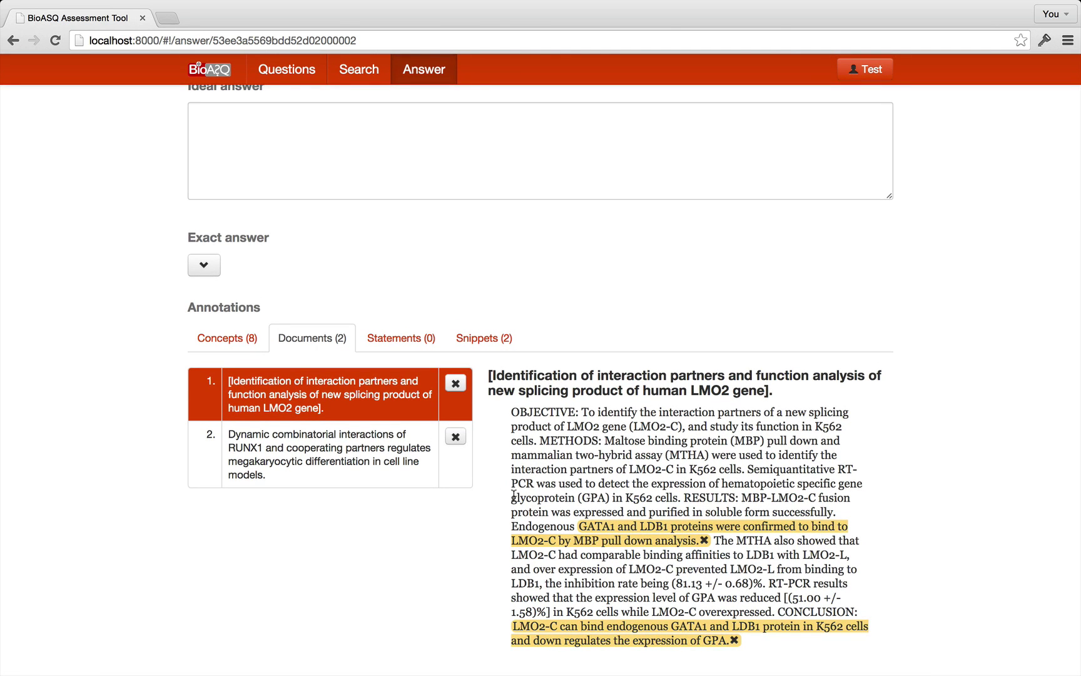
Snippet the RUNX1 abstract's sentence on coregulators GATA1 and ETS, then view all three snippets.
click(275, 462)
scroll(510, 497, down, 3)
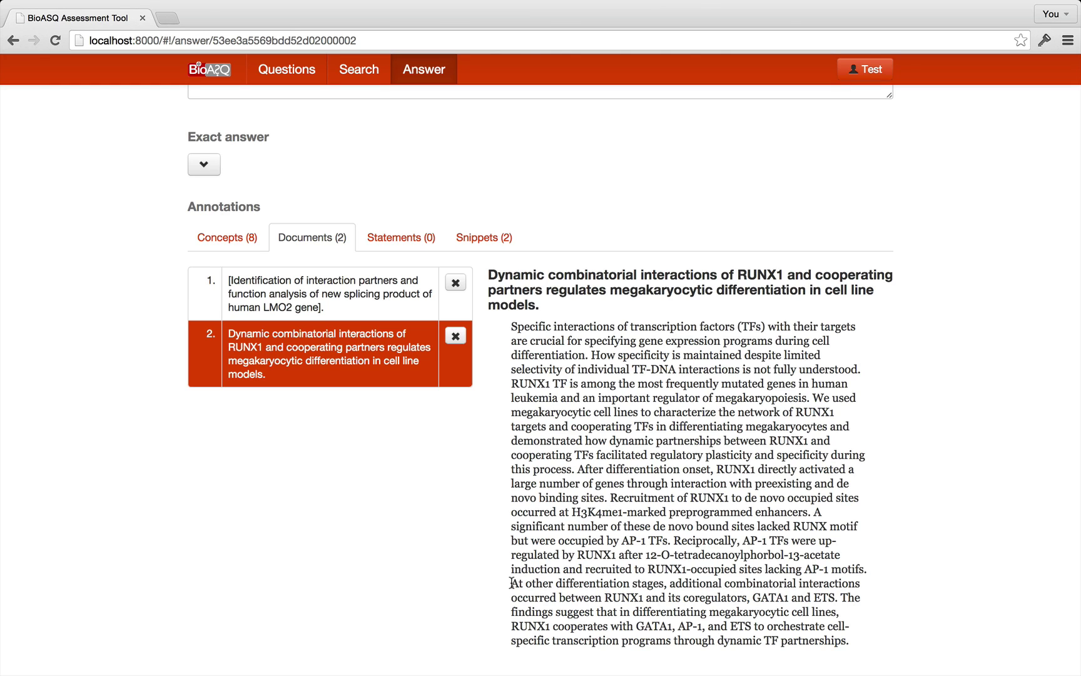
mouse_move(512, 582)
mouse_down()
mouse_move(794, 611)
mouse_move(839, 598)
mouse_up()
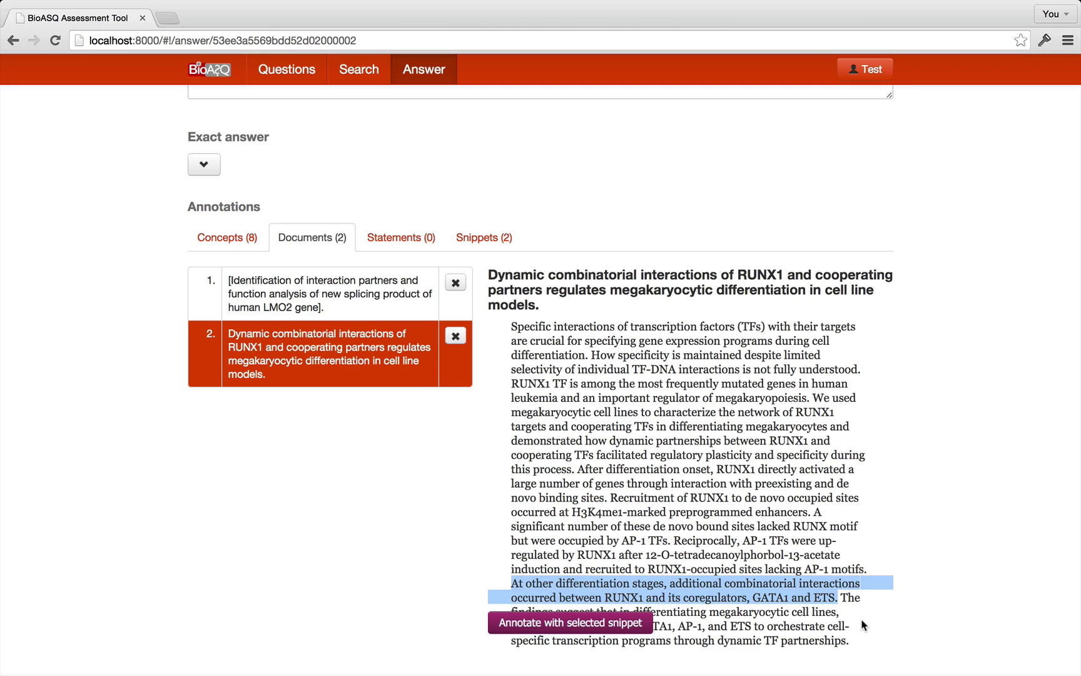
click(564, 625)
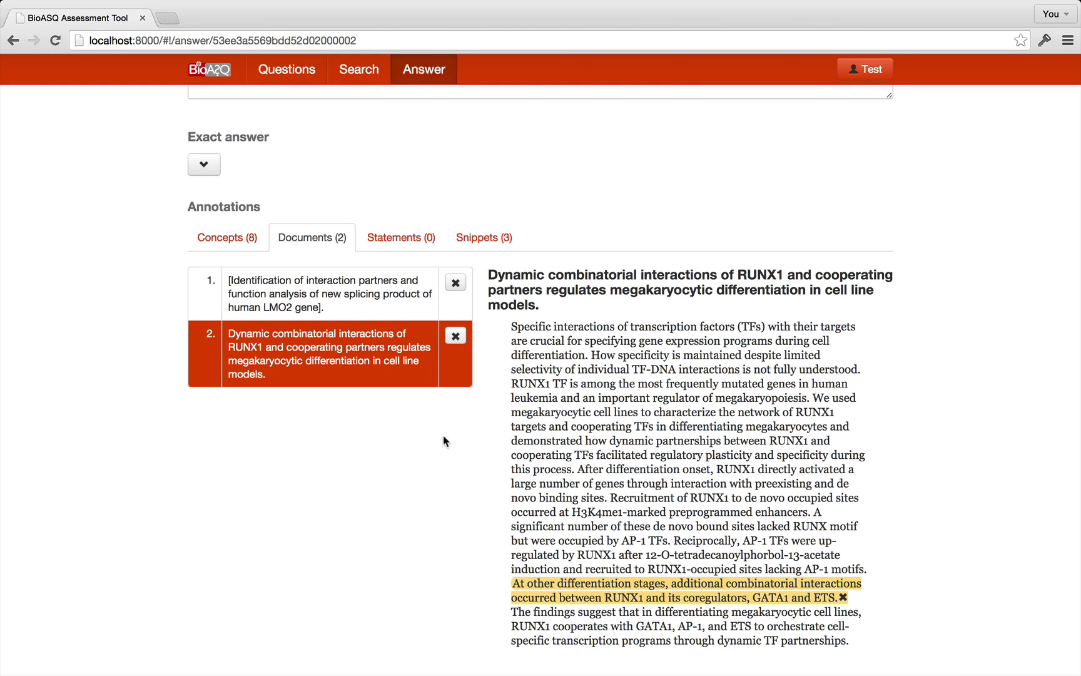
click(485, 237)
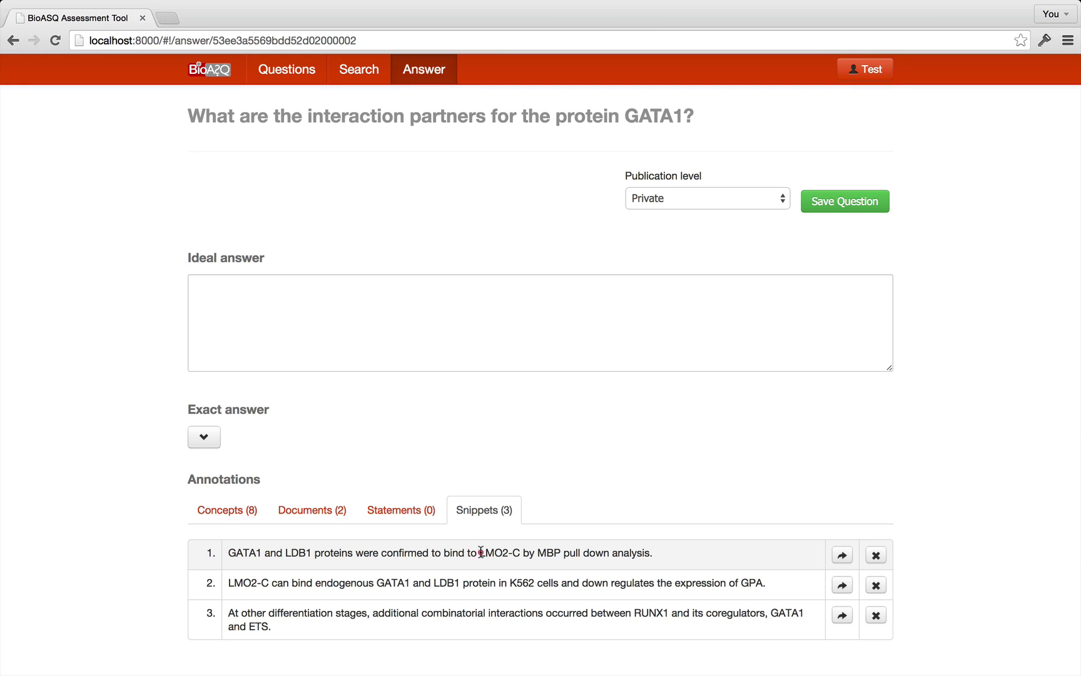
Add LMO2-C from snippet 1 and RUNX1 from snippet 3 as two exact answers.
drag(480, 553, 520, 553)
key(super+c)
click(207, 440)
scroll(375, 456, down, 1)
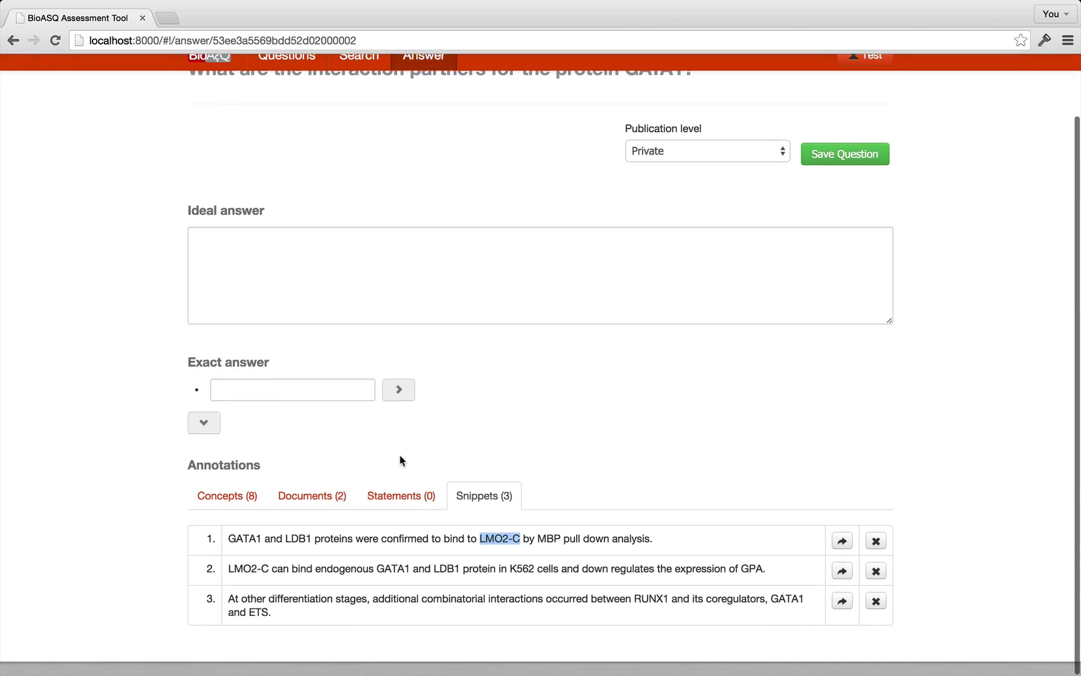
click(273, 404)
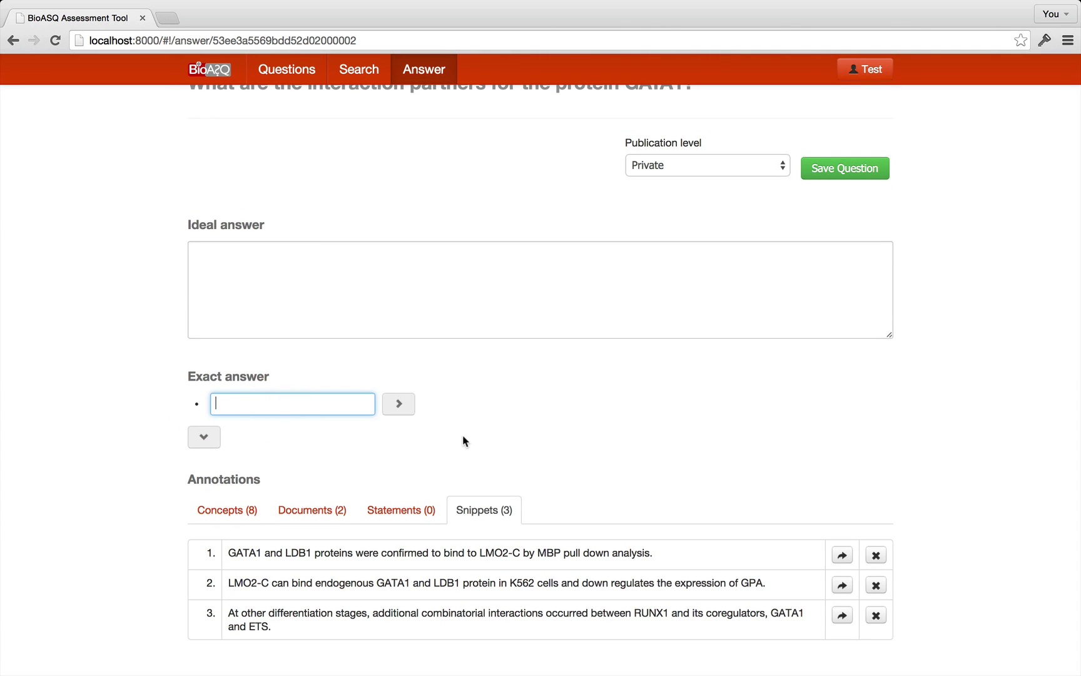
key(super+v)
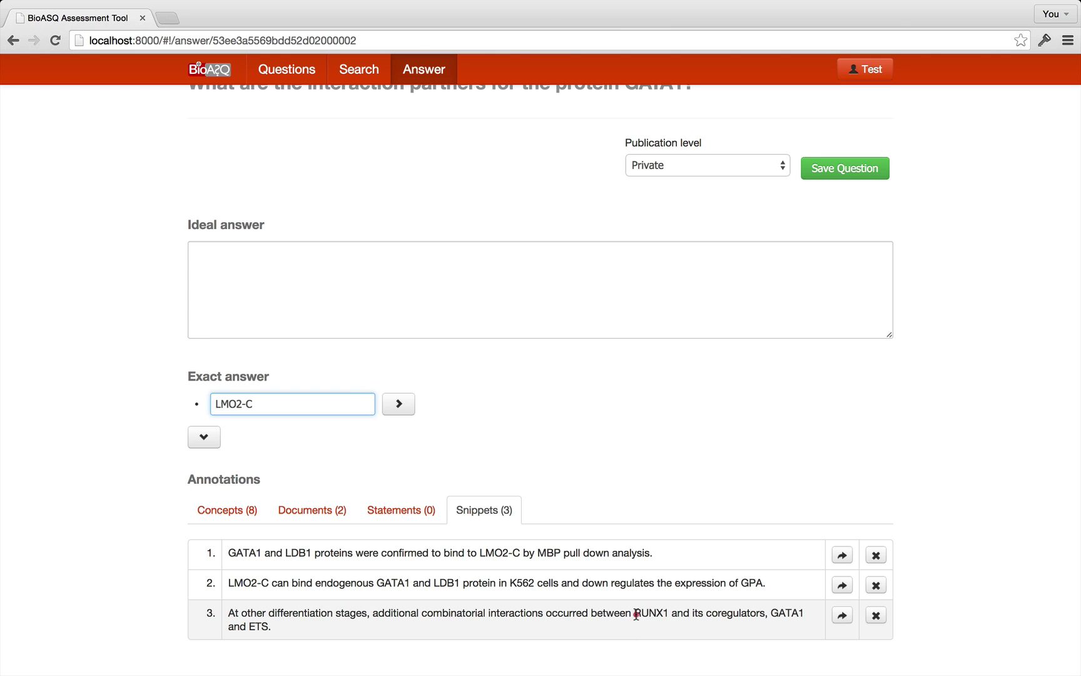
drag(634, 614, 668, 615)
key(super+c)
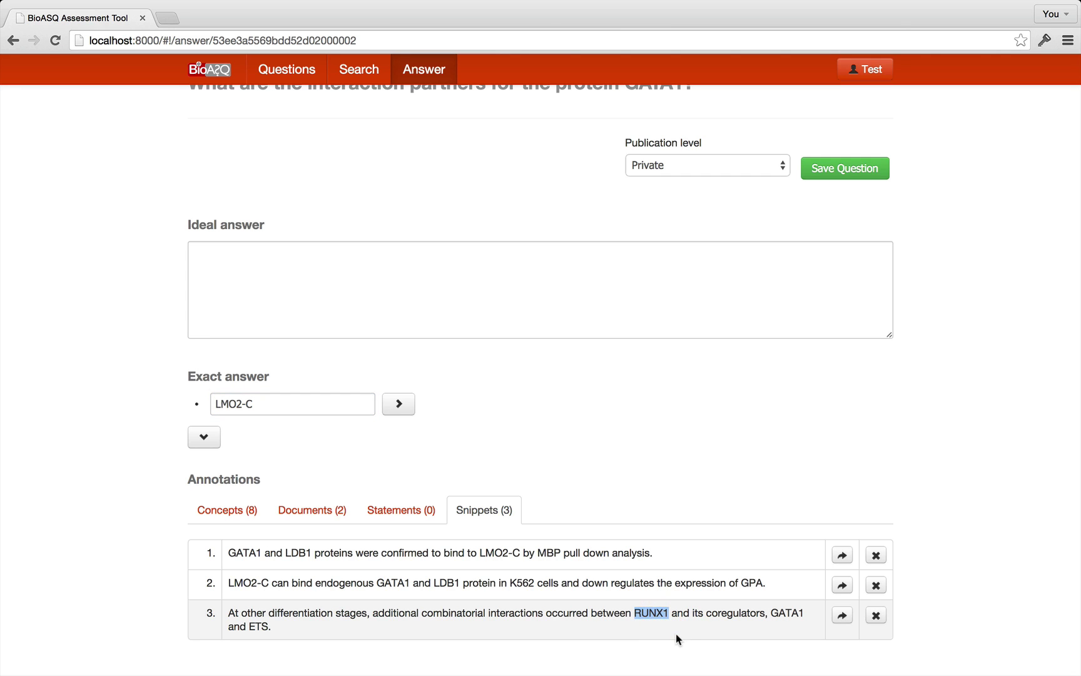
click(204, 438)
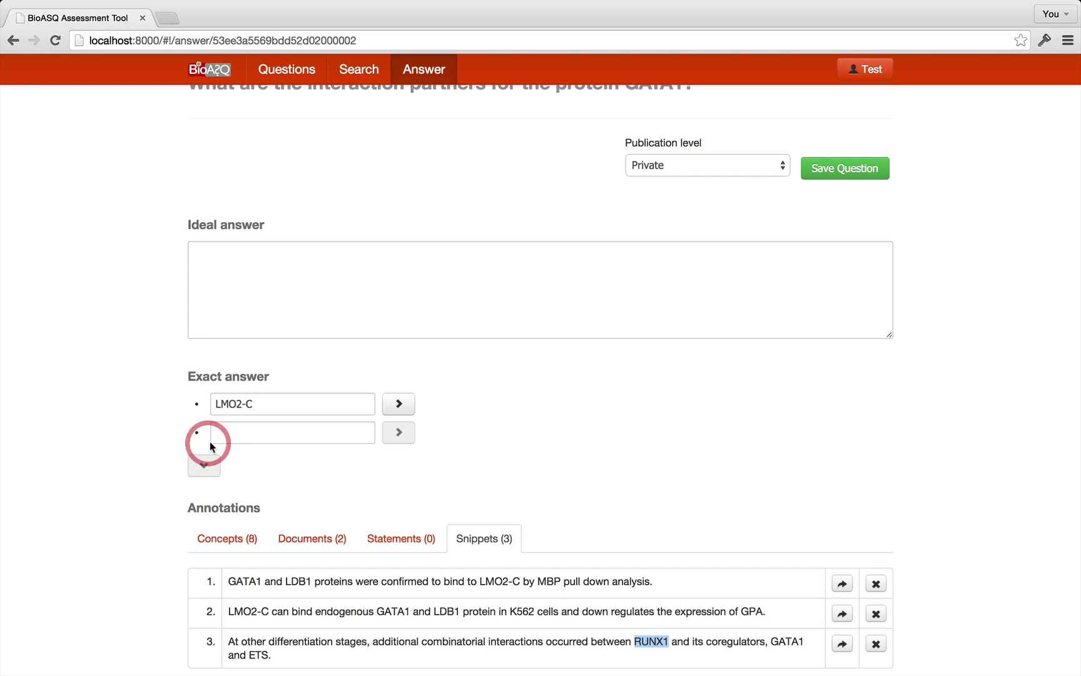
click(243, 433)
key(super+v)
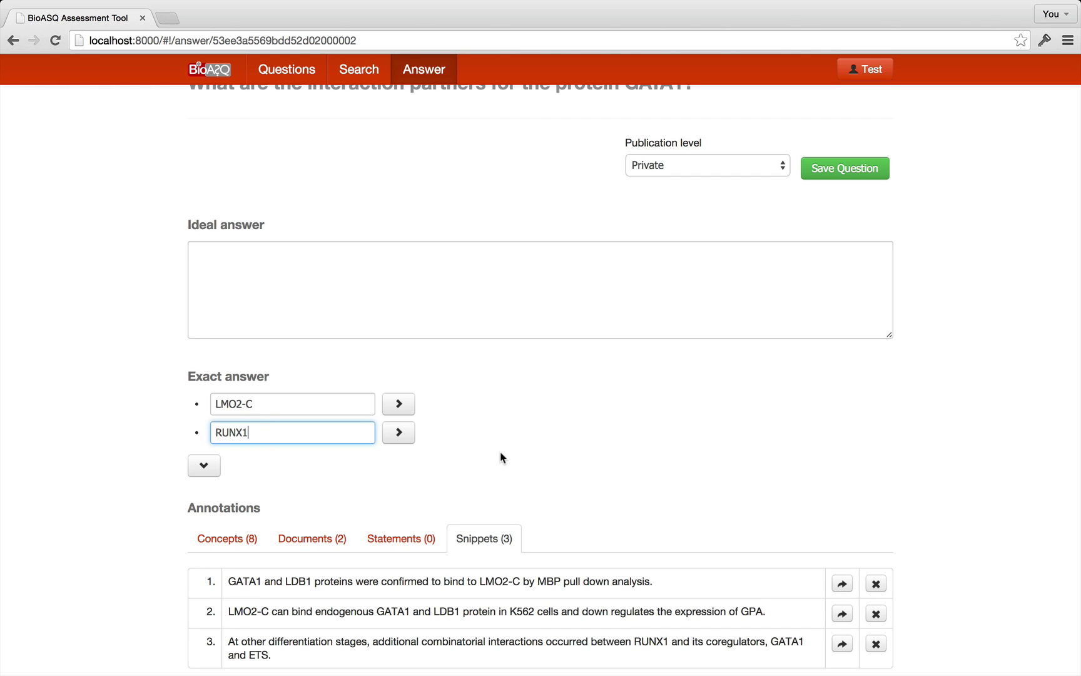
click(502, 451)
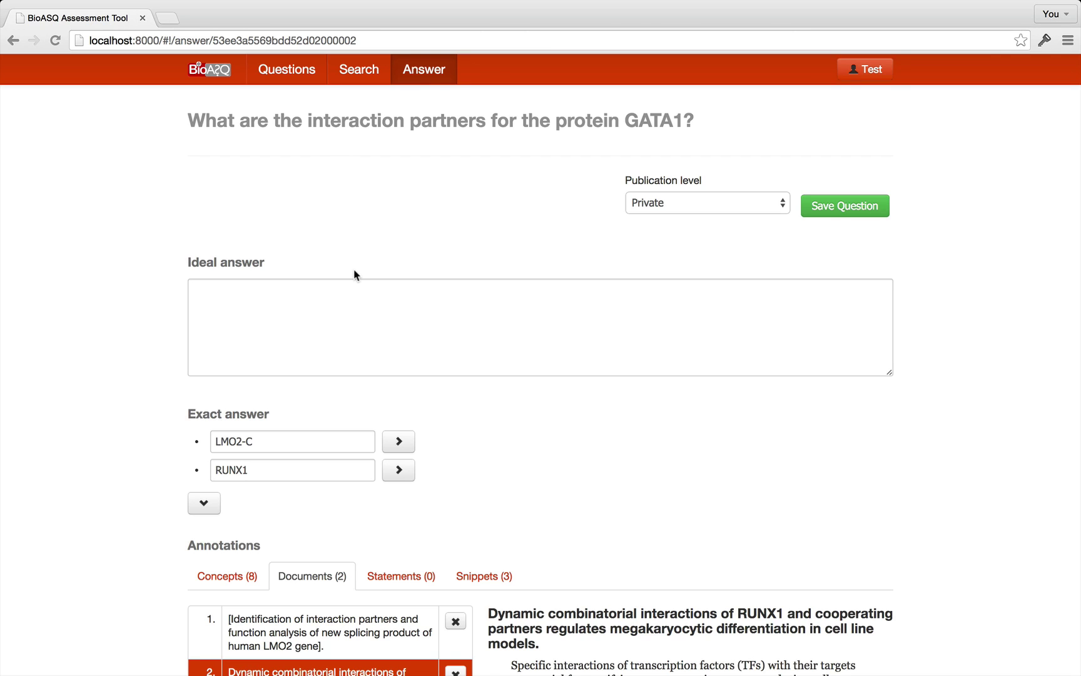
Paste the sentence on GATA1 interacting with LMO2-c and RUNX1 as the ideal answer.
click(384, 306)
text(Evidence suggests that GATA1 interacts with LMO2-c and RUNX1.)
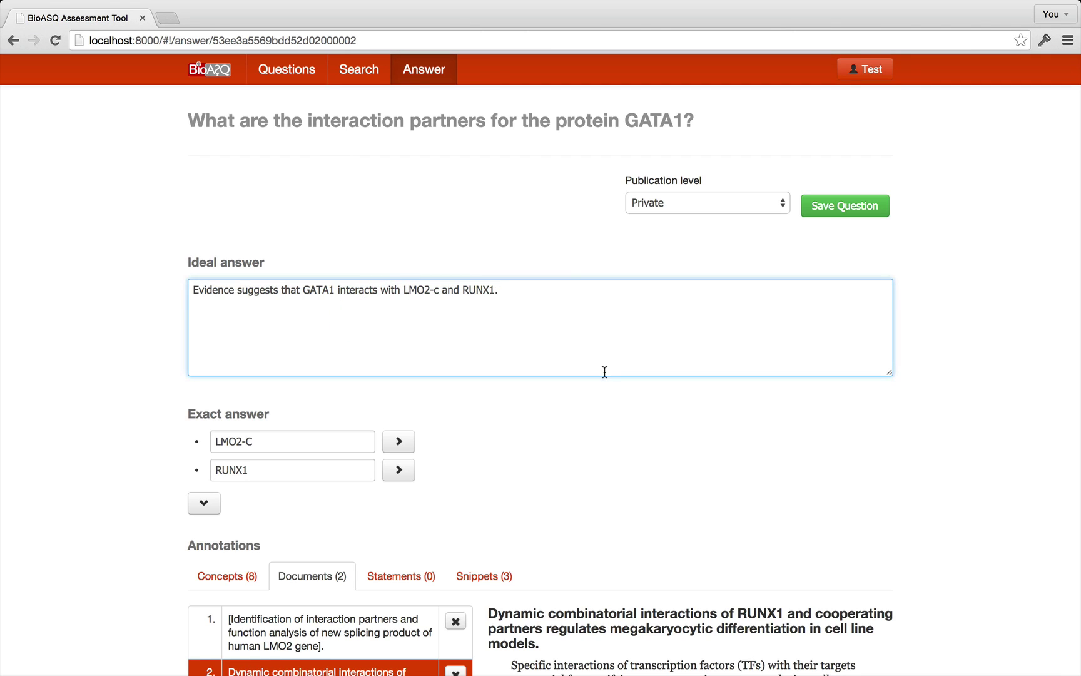
click(610, 413)
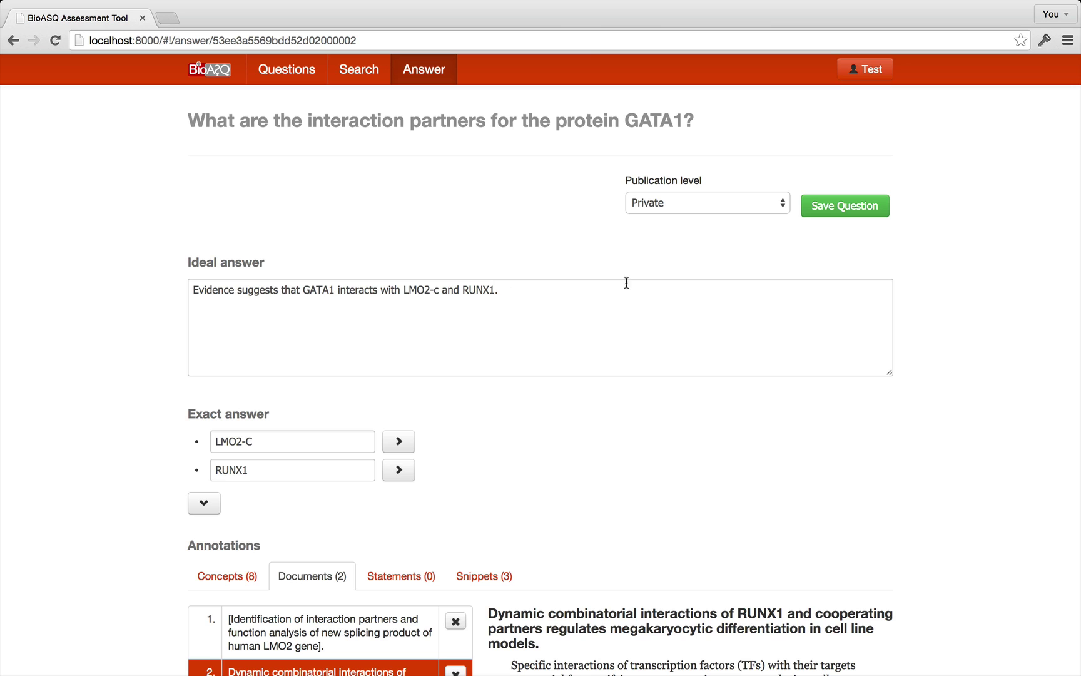
Set the publication level to Restricted and save the question.
scroll(668, 243, down, 5)
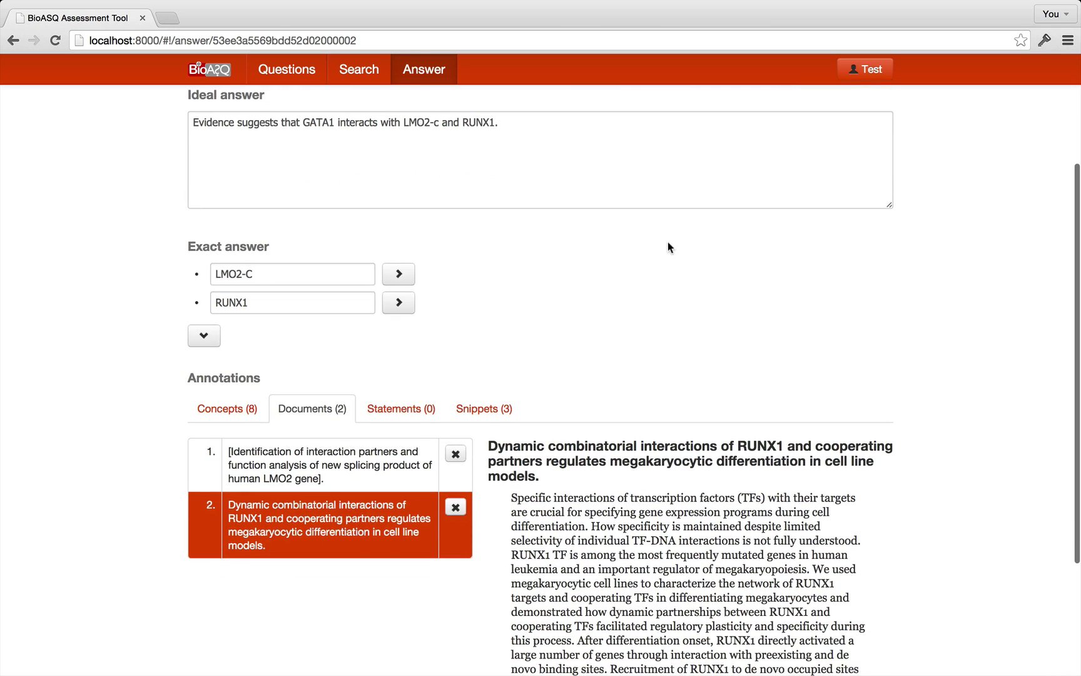
scroll(667, 246, up, 5)
click(682, 204)
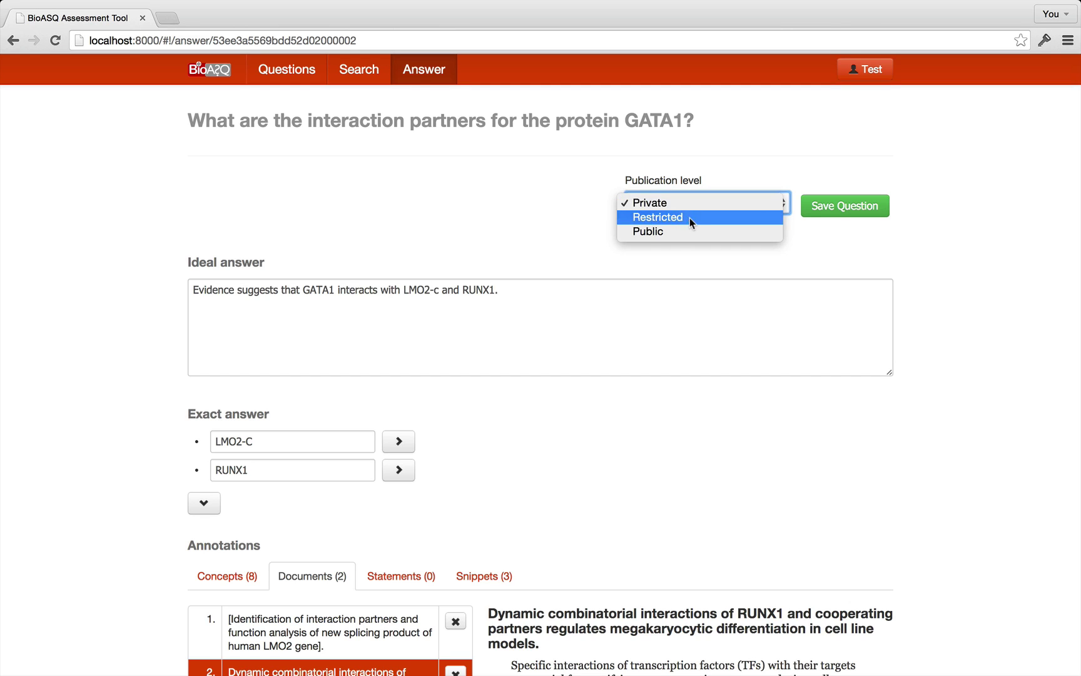
click(690, 218)
click(839, 208)
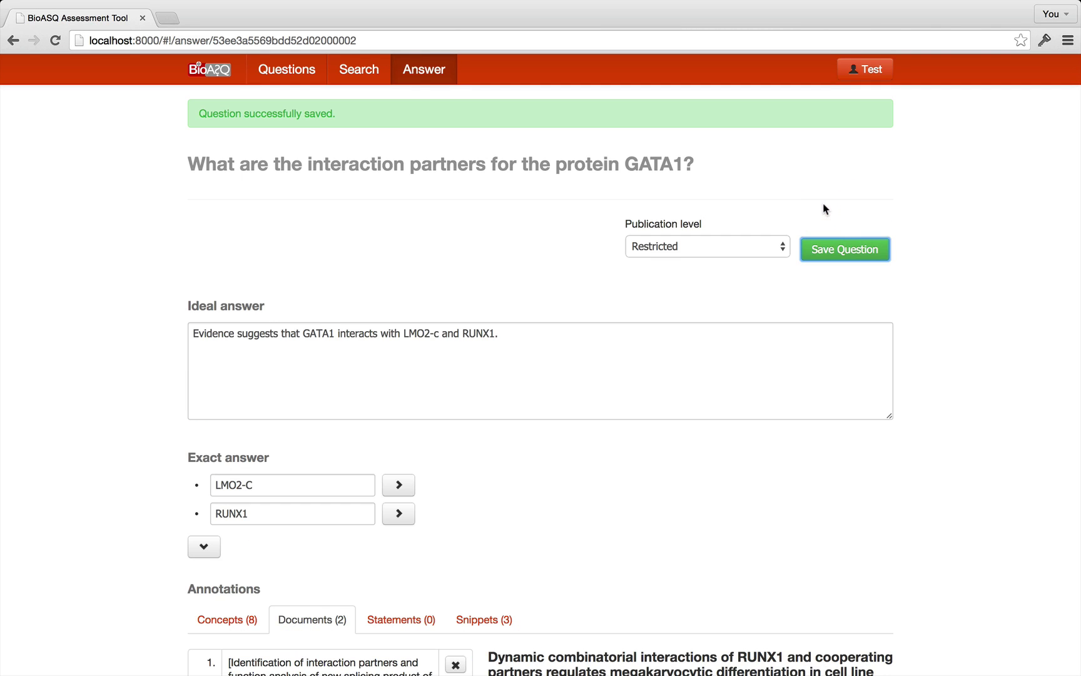